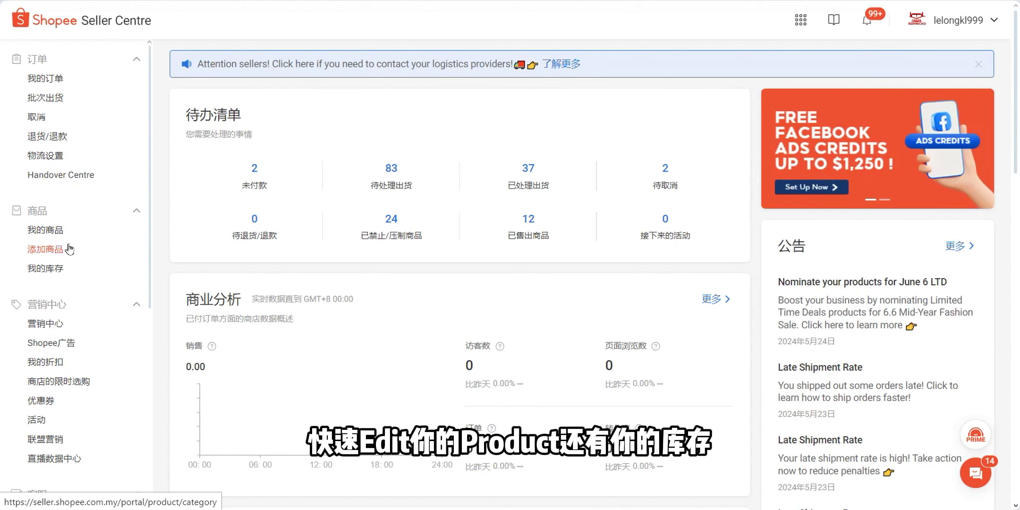
- Start adding a new product and try to upload test1.jpg as its 1:1 product image
click(69, 248)
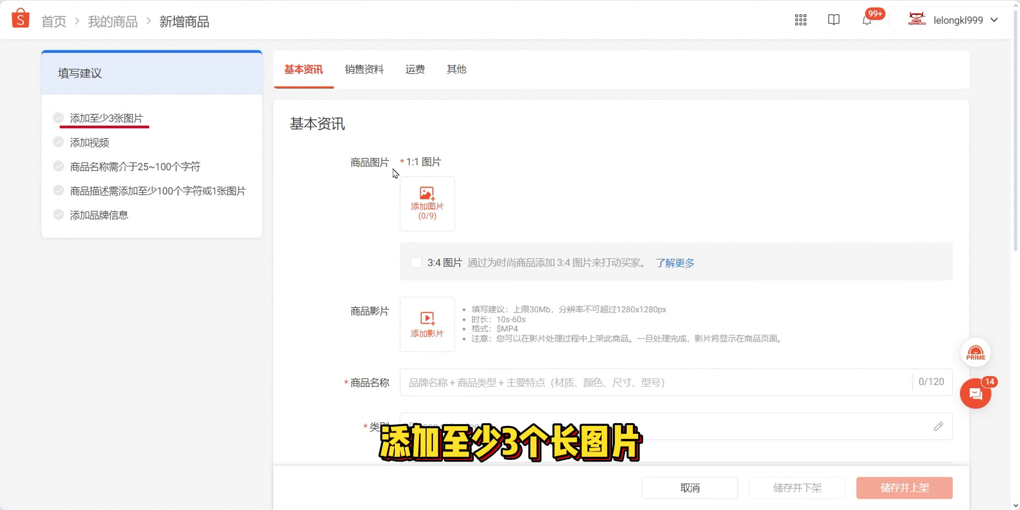
click(432, 199)
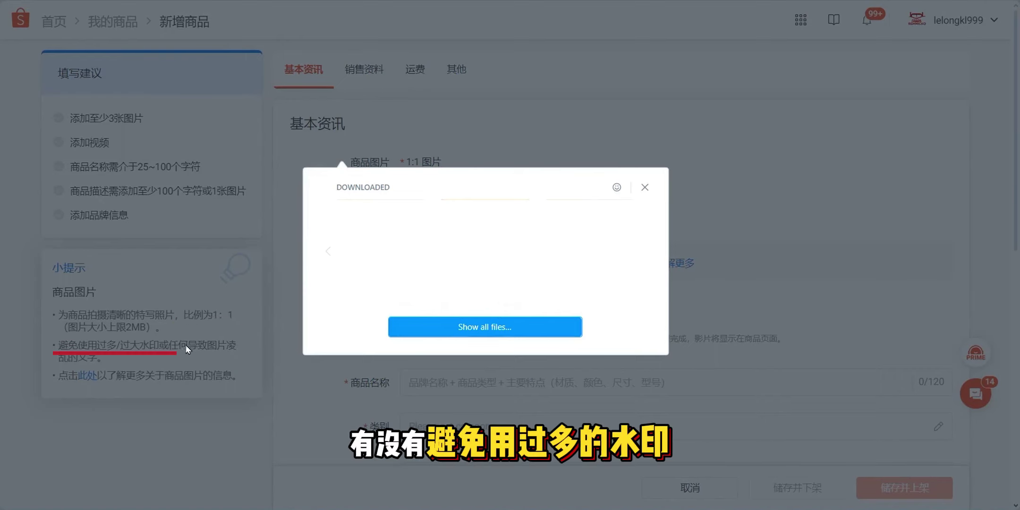
click(522, 329)
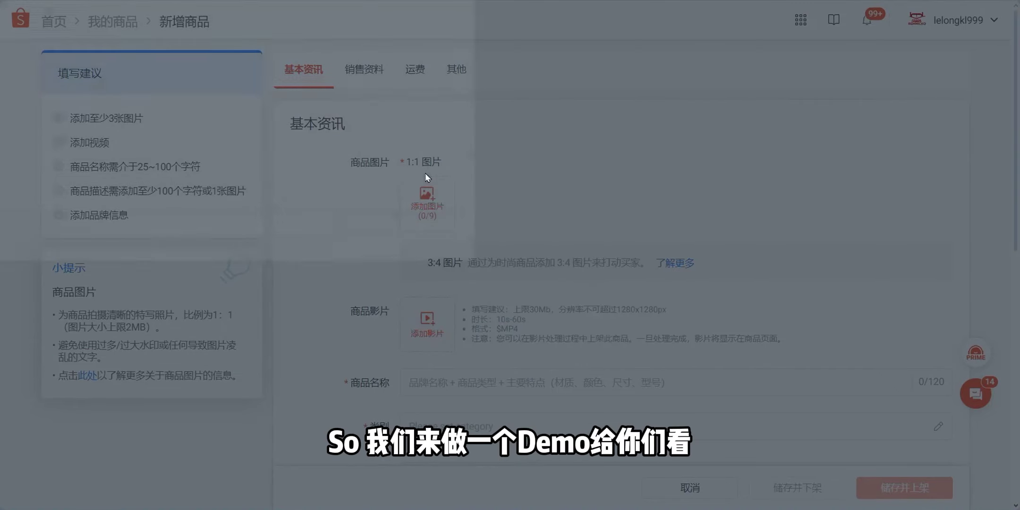
double_click(147, 48)
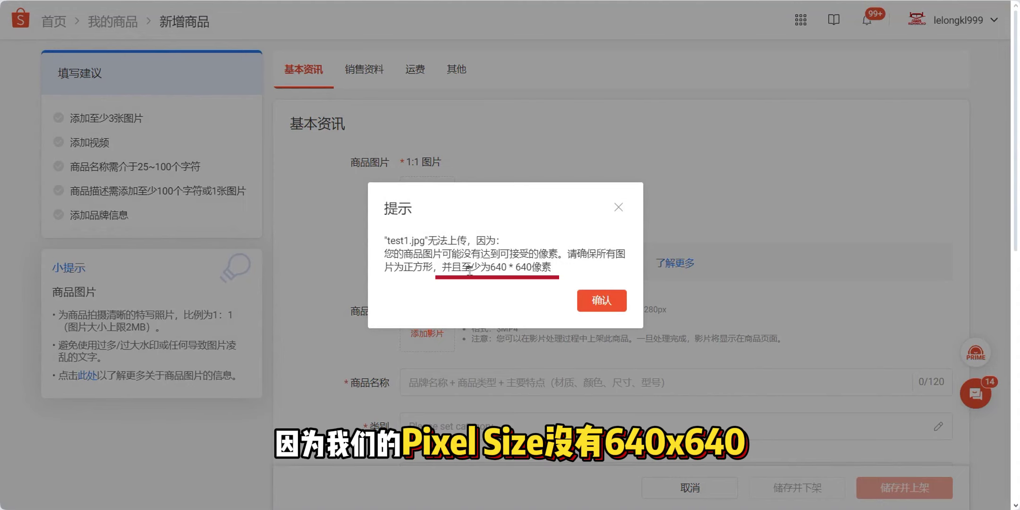
click(597, 303)
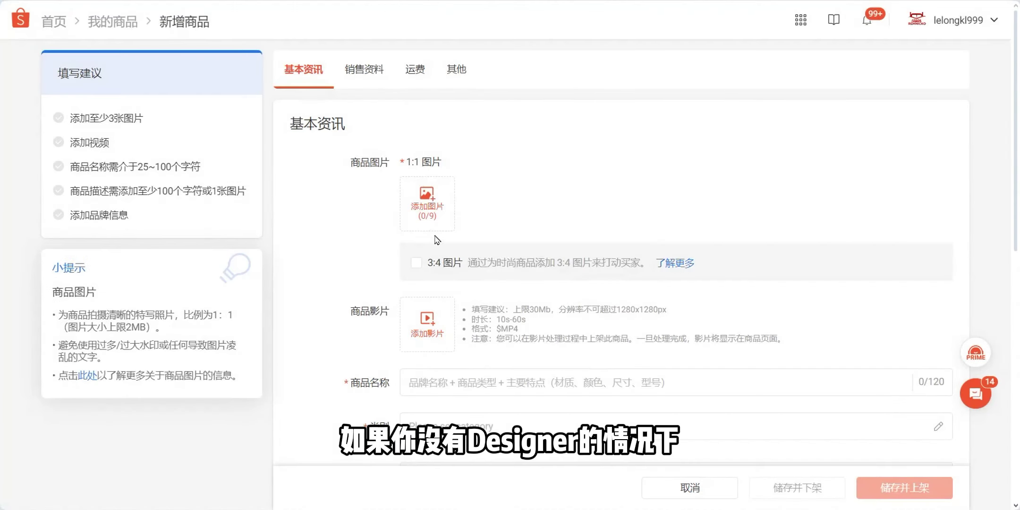
- Find test1.jpg among the files for the 1:1 product image and open it in Paint
click(433, 209)
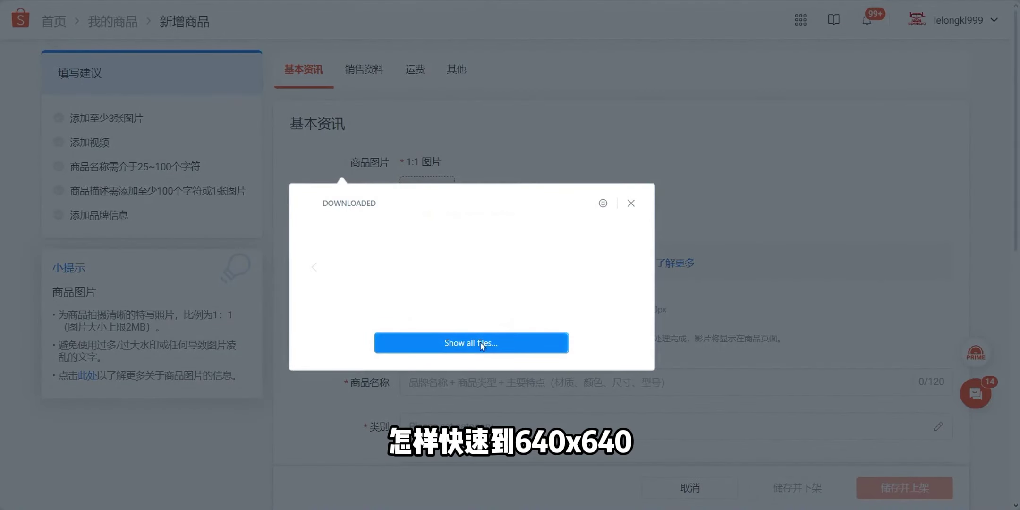
click(271, 172)
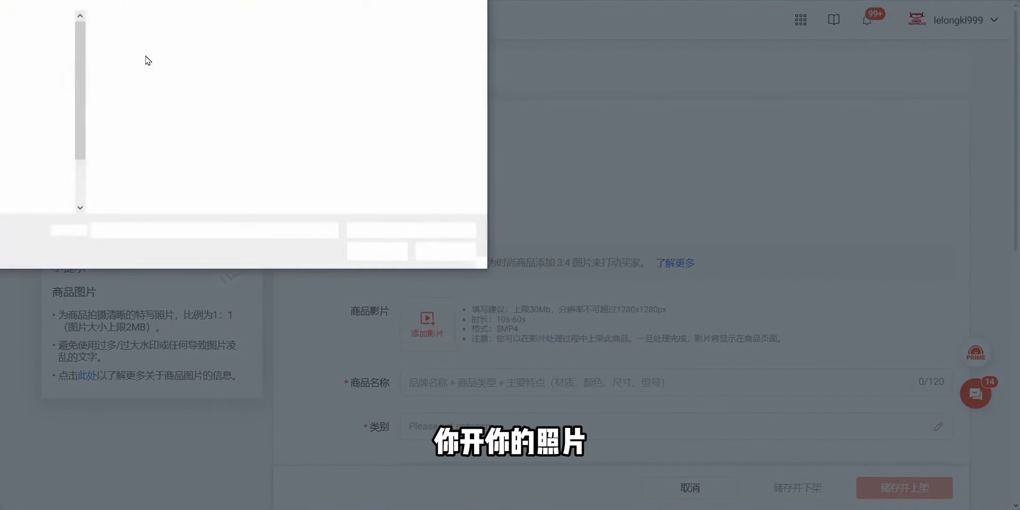
click(146, 57)
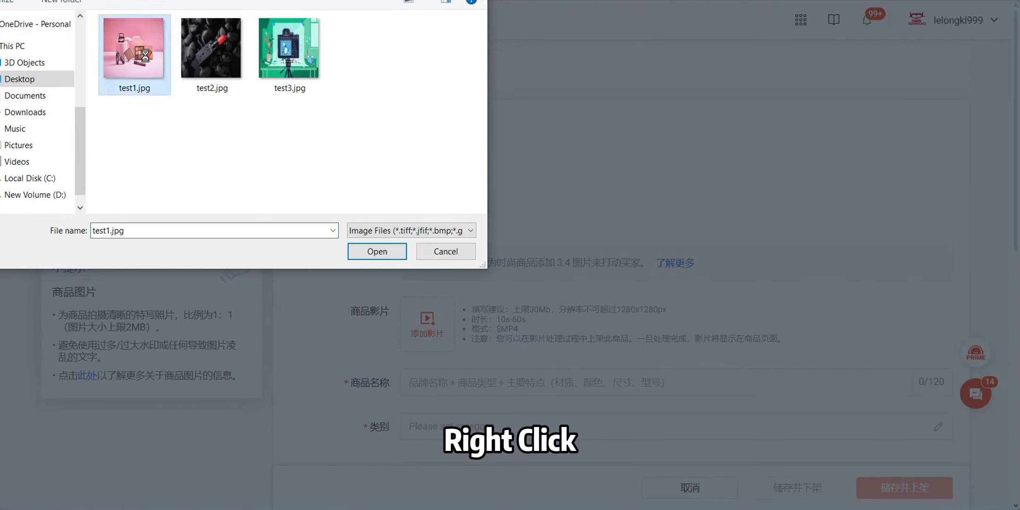
right_click(146, 56)
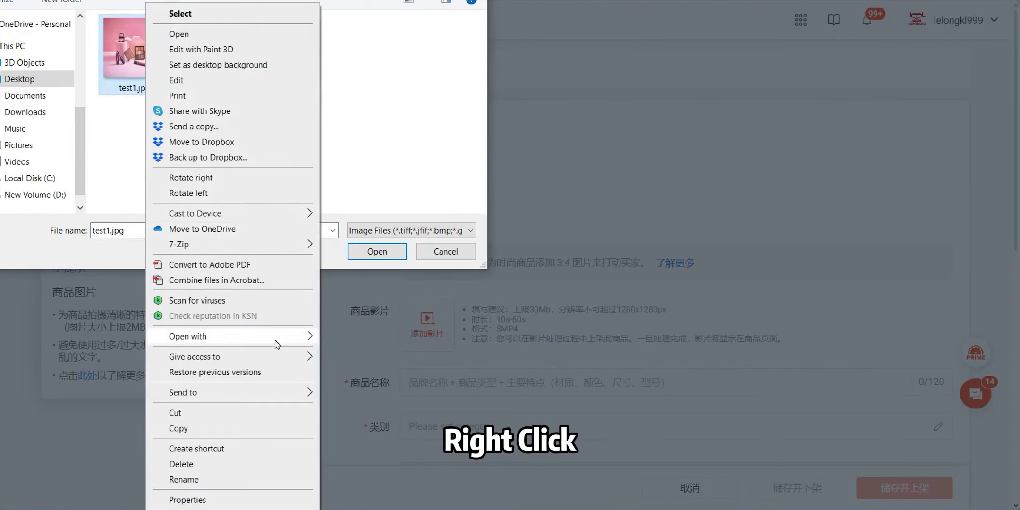
mouse_move(309, 338)
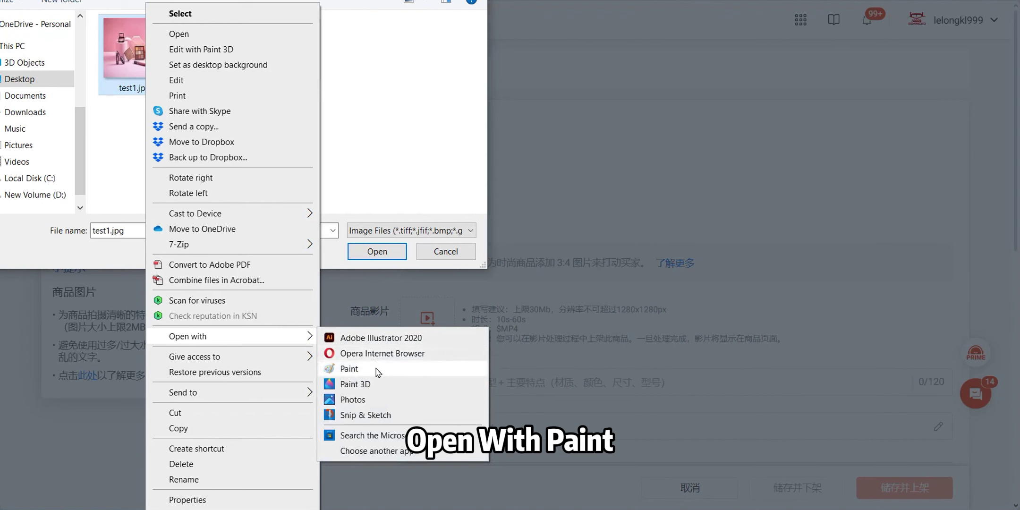
click(377, 372)
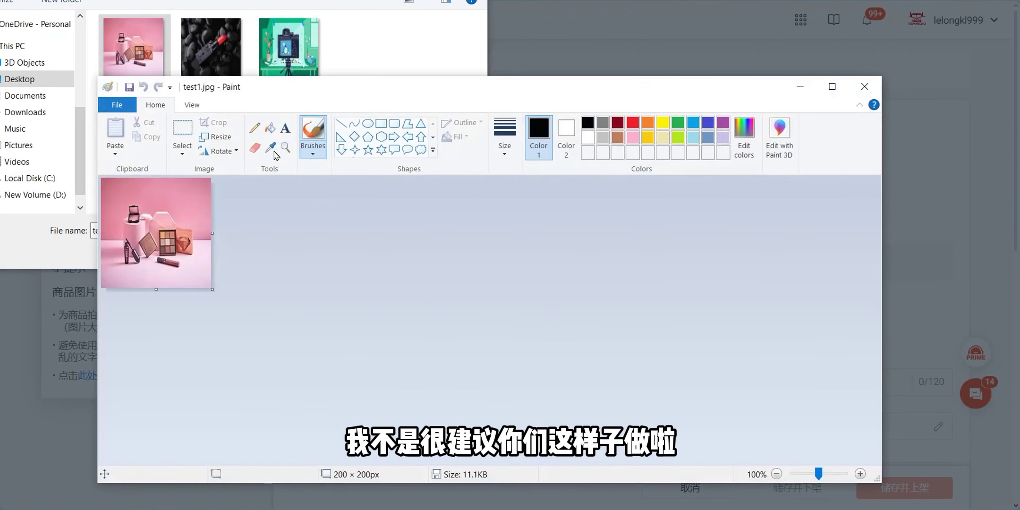
- Resize test1.jpg to 640 x 640 pixels, keeping the aspect ratio, then save and close it
click(221, 137)
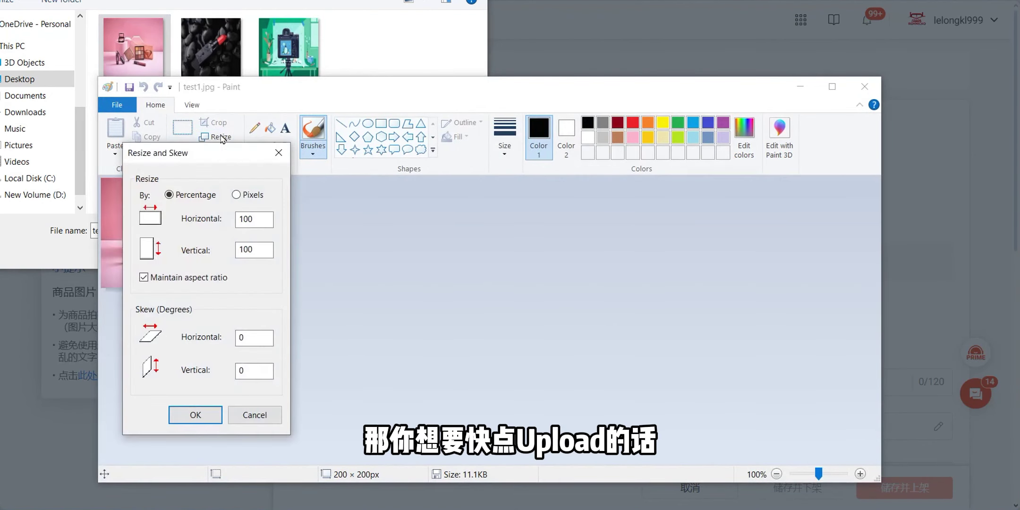
click(245, 197)
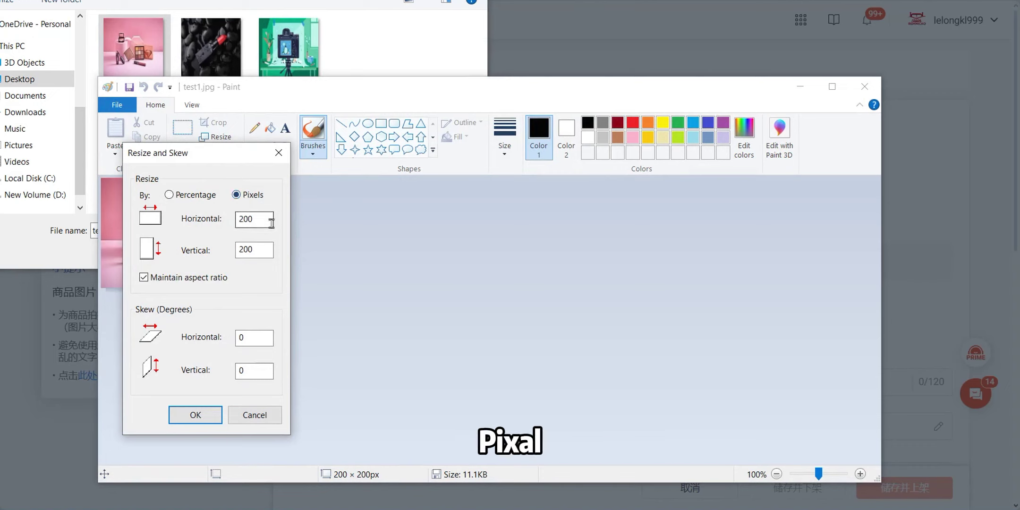
click(261, 217)
drag(261, 218, 222, 219)
text(640)
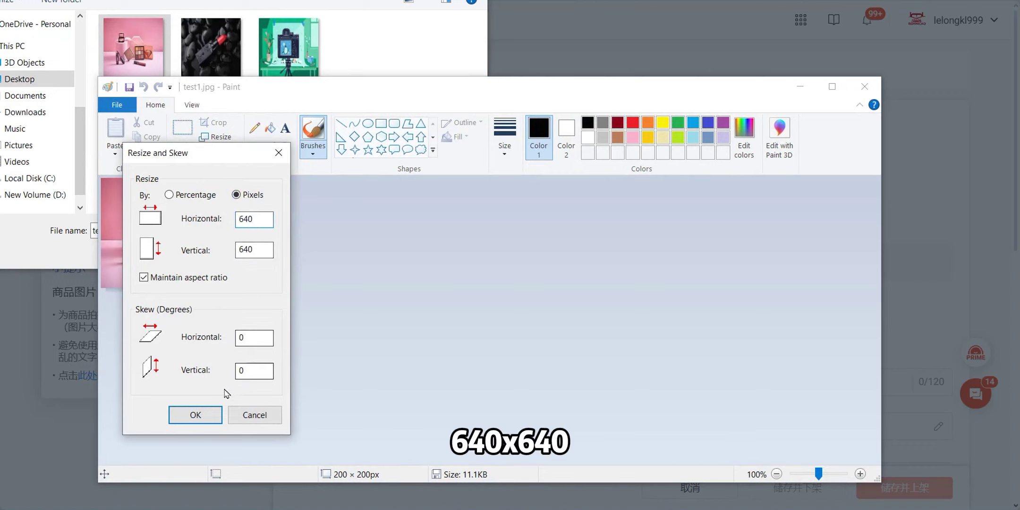
click(216, 416)
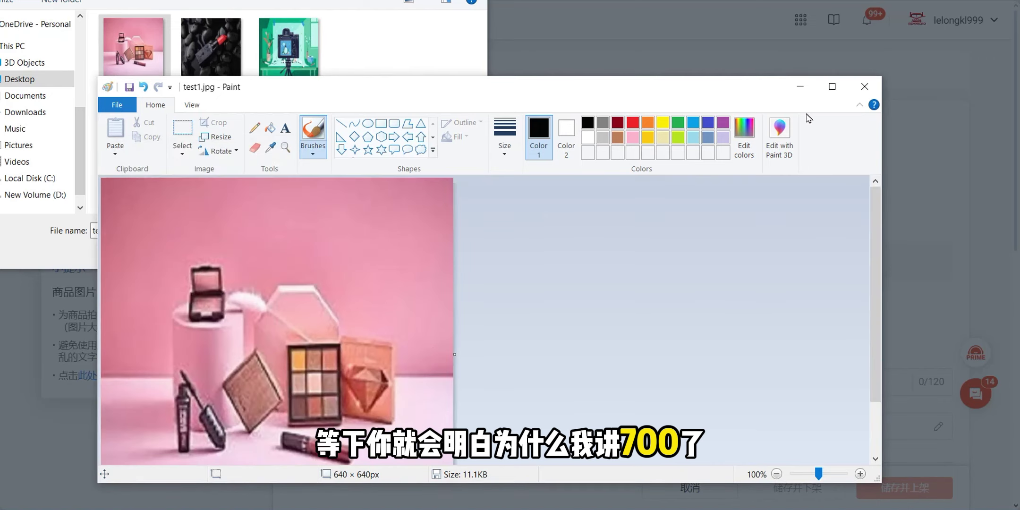
click(863, 87)
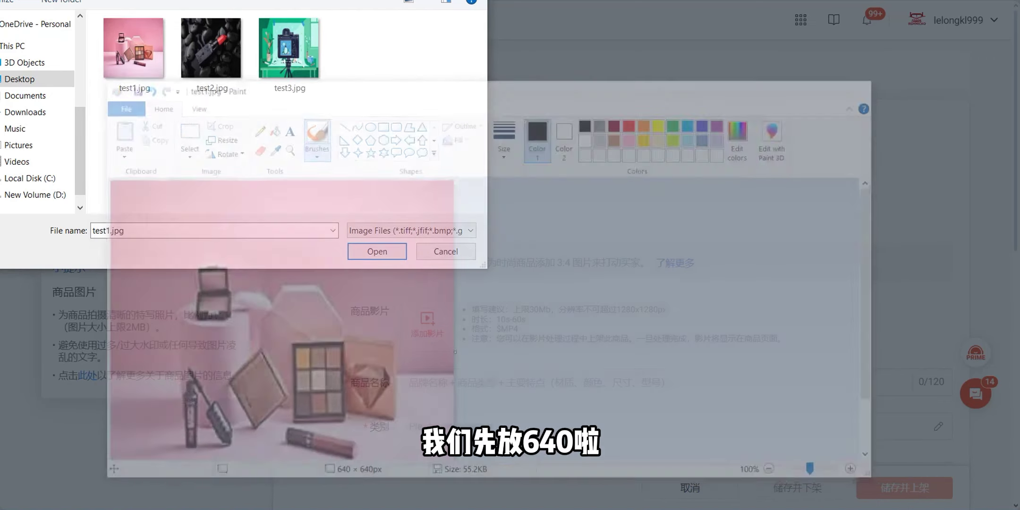
key(Return)
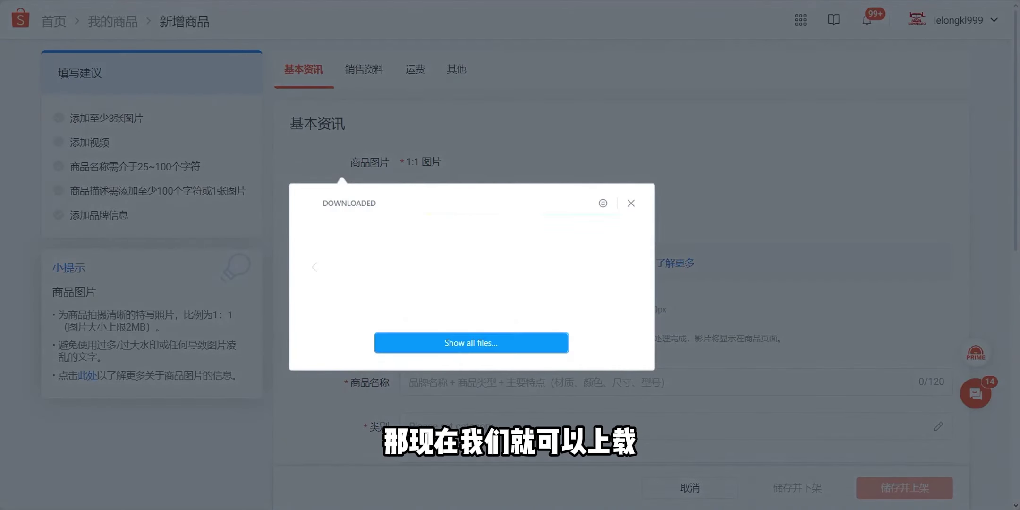
- Upload test1.jpg, test2.jpg and test3.jpg together as the 1:1 product images
click(508, 346)
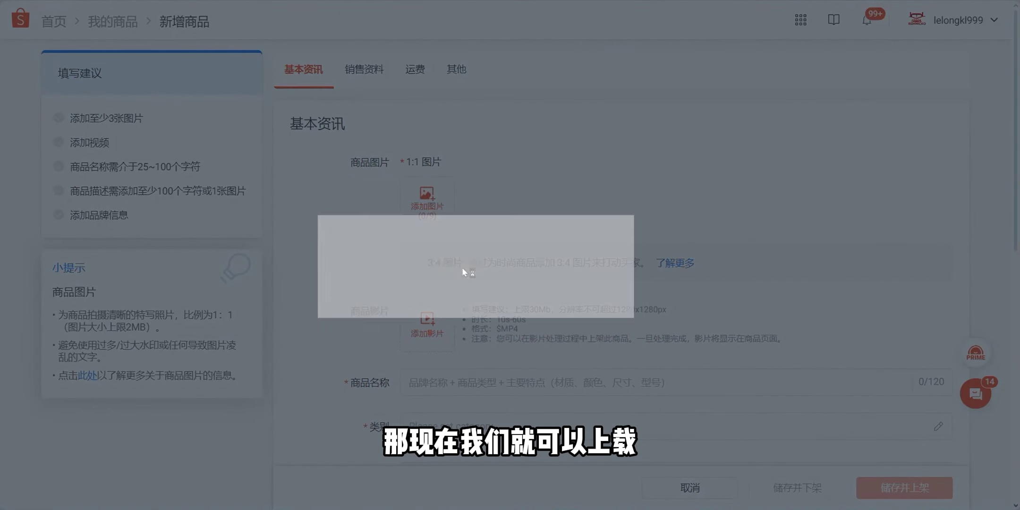
key(ctrl+a)
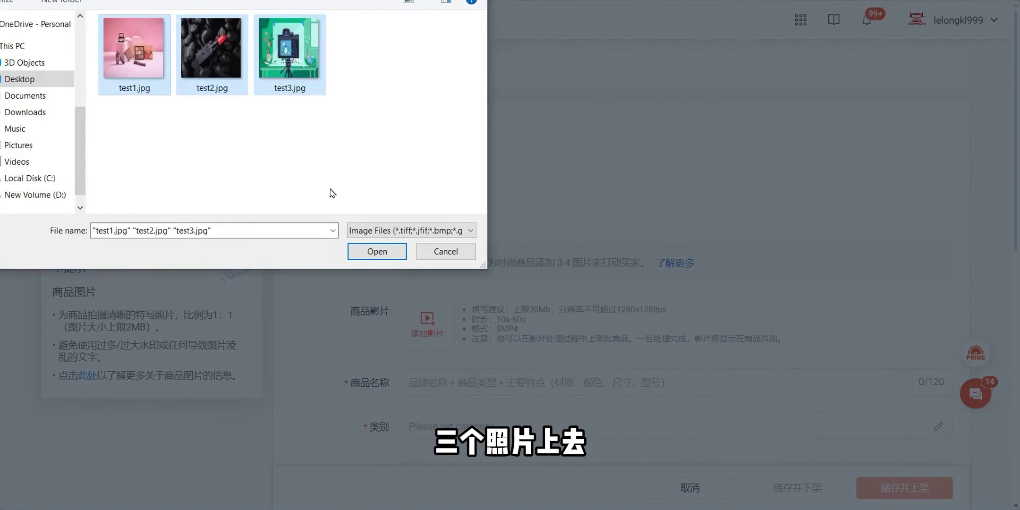
key(Return)
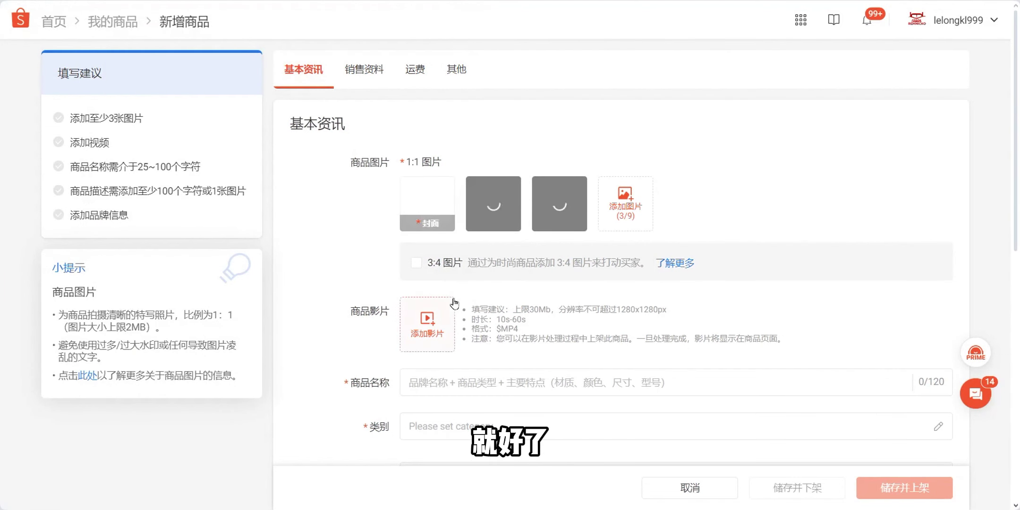
- Turn on the 3:4 image option for the product and turn it off again
click(434, 271)
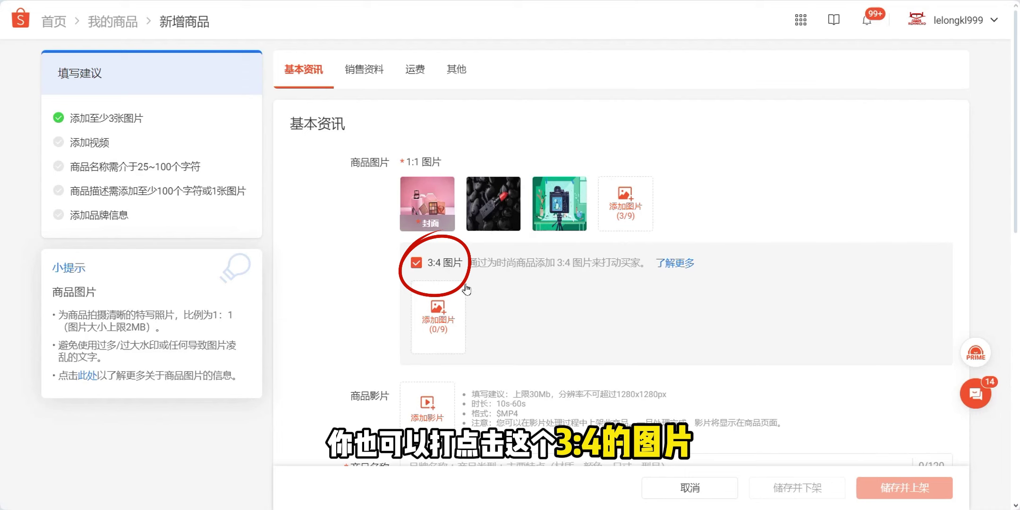
click(440, 265)
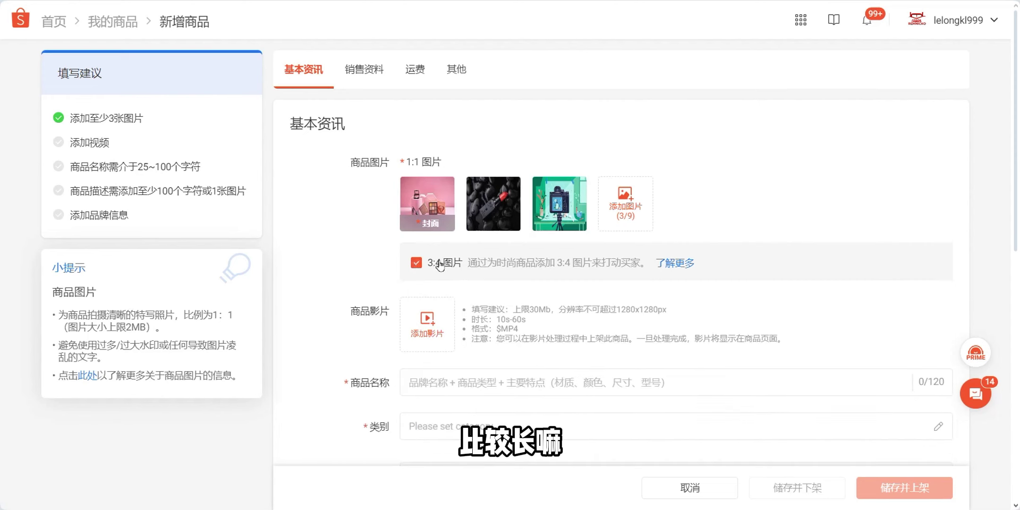
- Add the countdown timer clip as the product video, trimmed to about 12 seconds
scroll(417, 251, down, 1)
scroll(416, 251, down, 1)
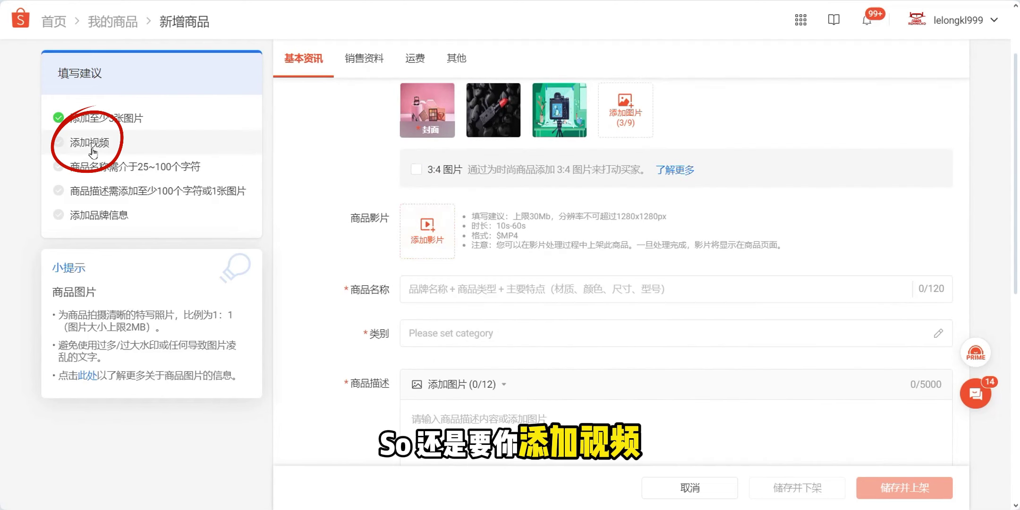
click(431, 231)
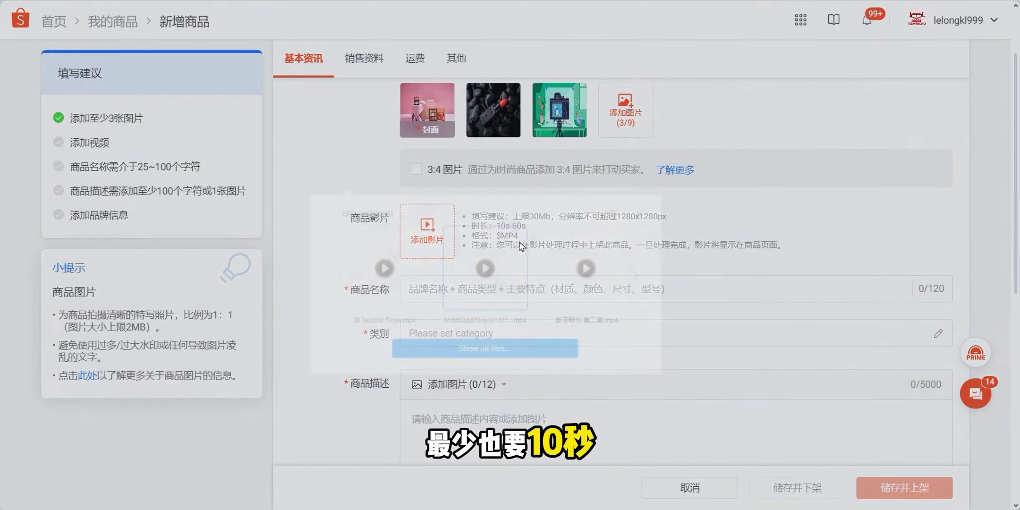
click(386, 290)
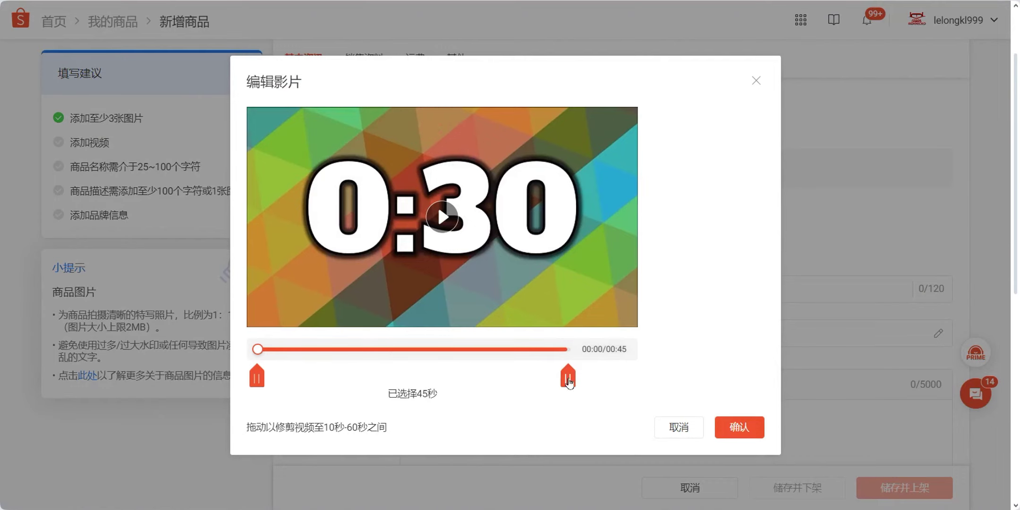
drag(568, 377, 293, 380)
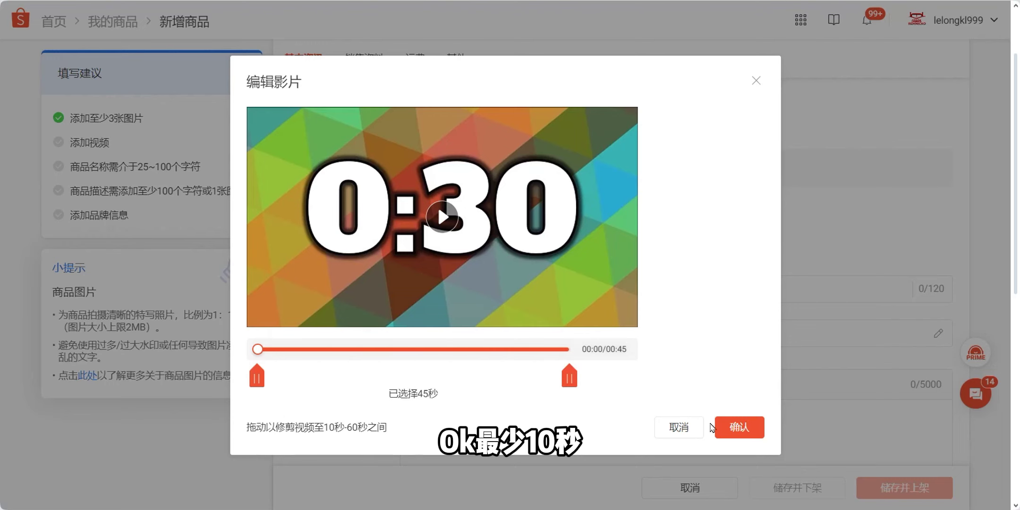
click(739, 427)
- Name the product "Angle Grinder for meat loaf" and choose the suggested category 家用电器 > 厨房家电 > 料理机 & 绞肉机
click(594, 294)
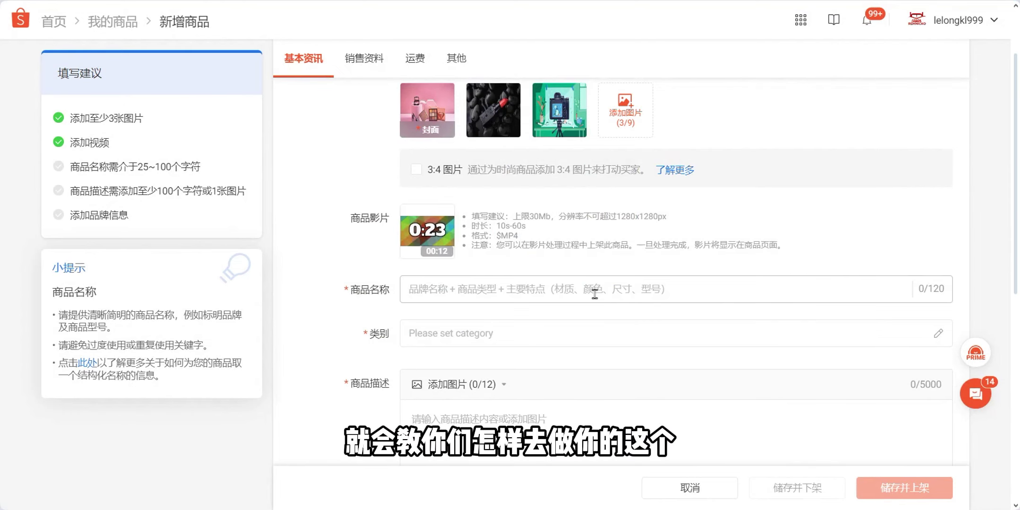
text(Angl)
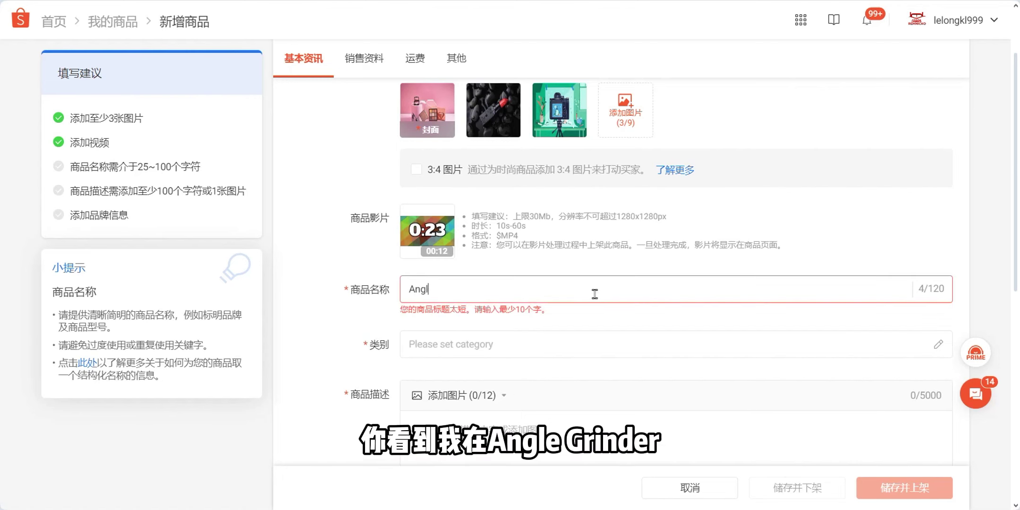
text(e Giinde)
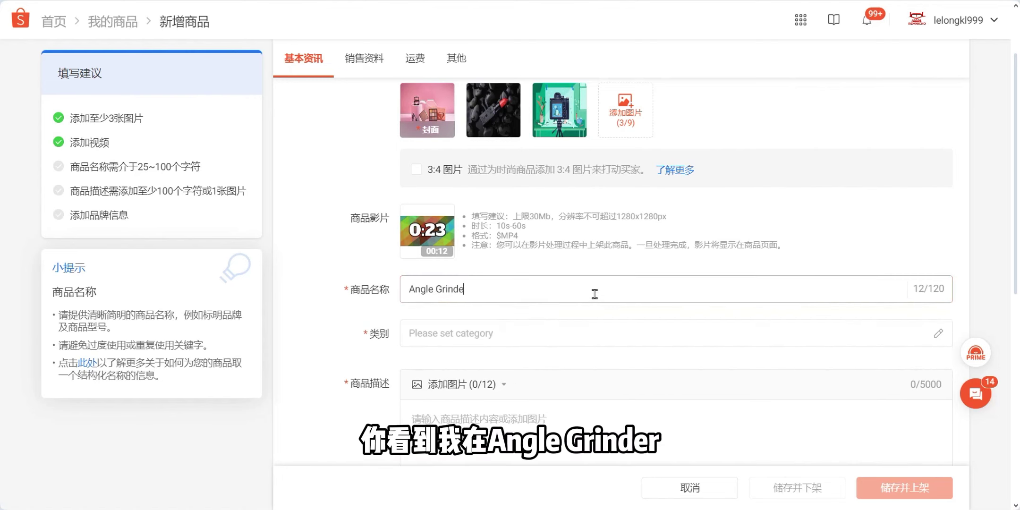
text(r for meat)
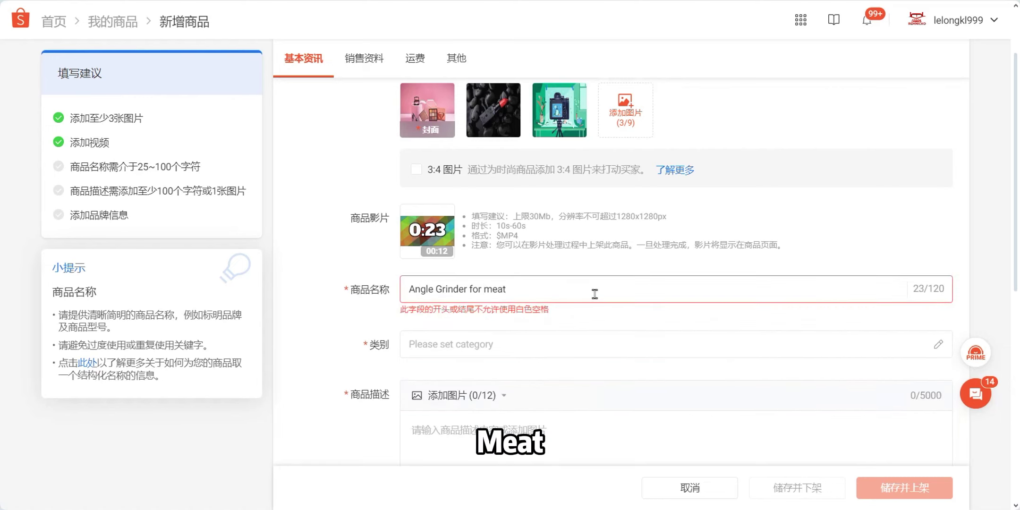
text( l)
key(BackSpace)
text(loa)
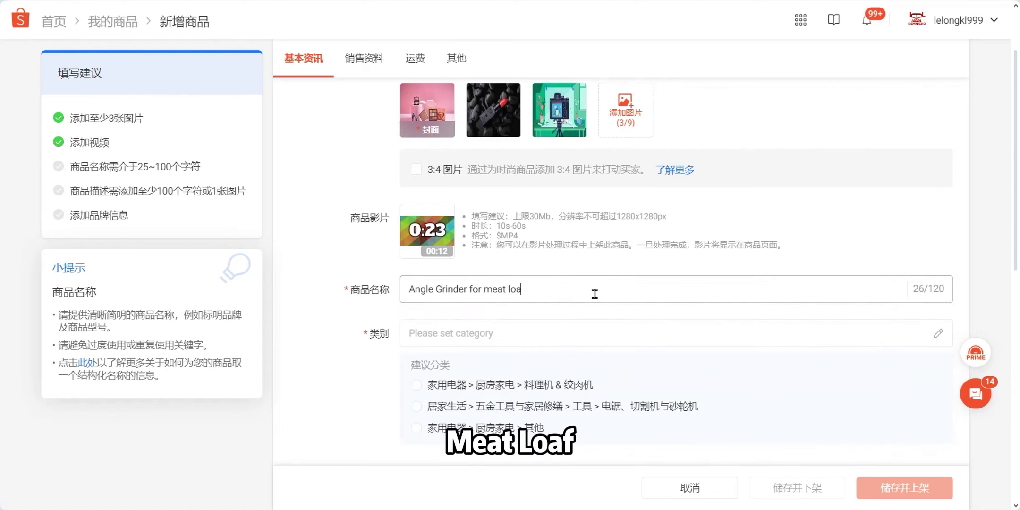
text(f)
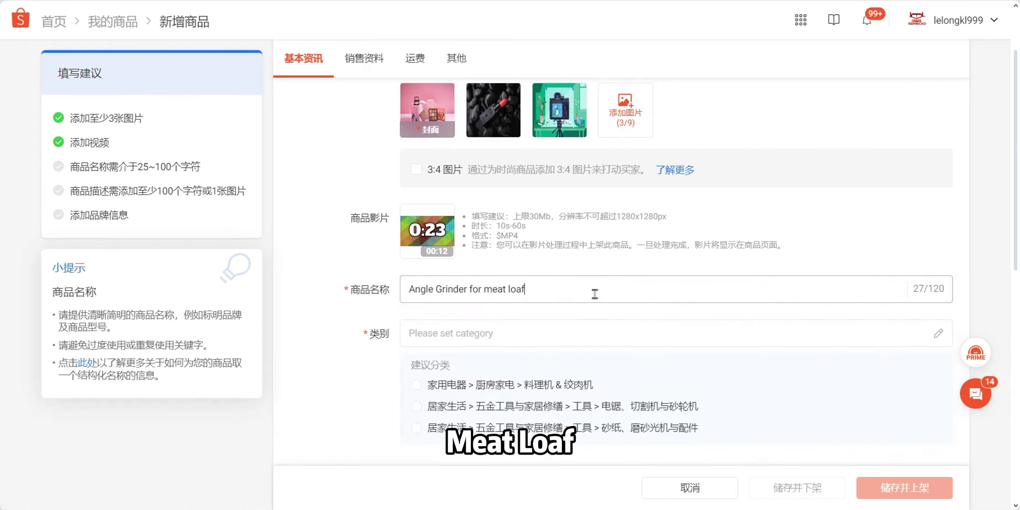
click(588, 388)
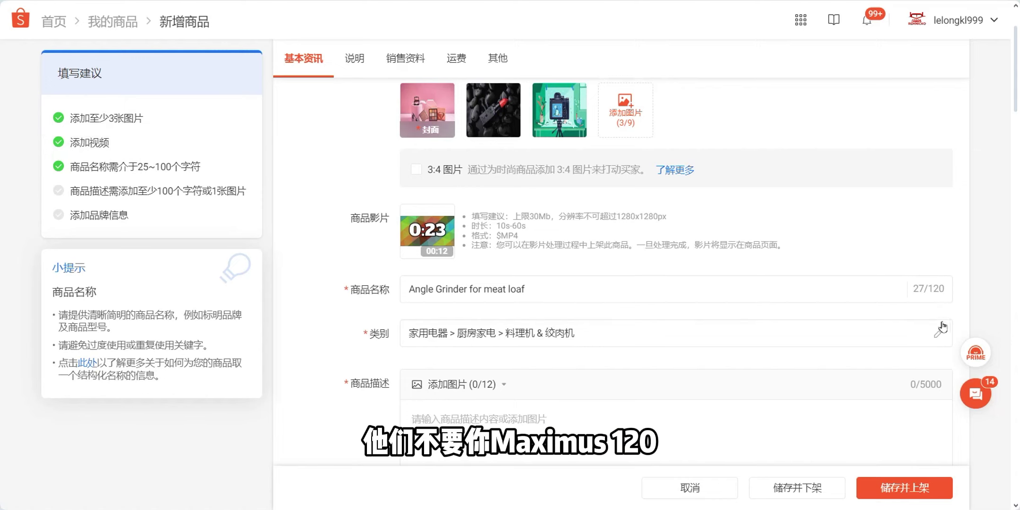
- Try a trailing space at the end of the product name and delete it again
click(608, 288)
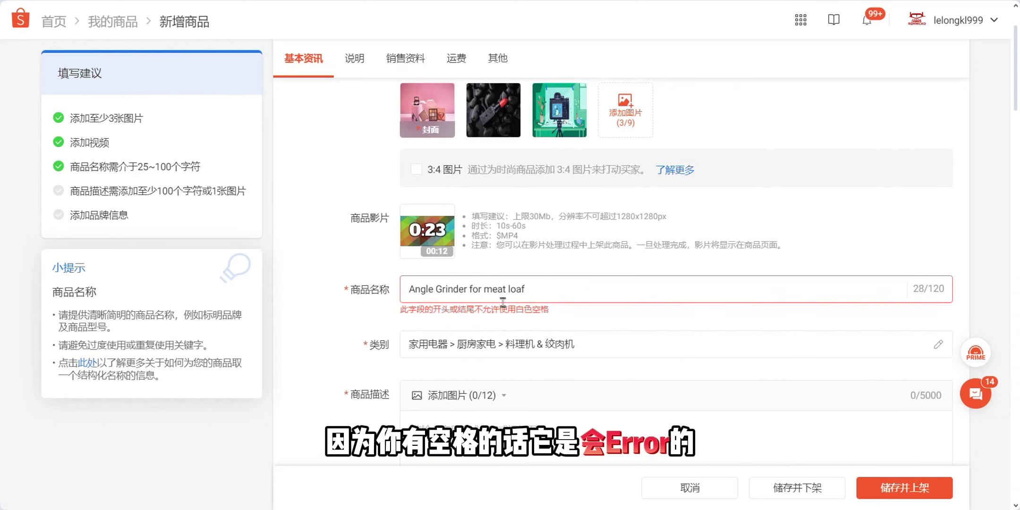
key(BackSpace)
scroll(578, 299, down, 4)
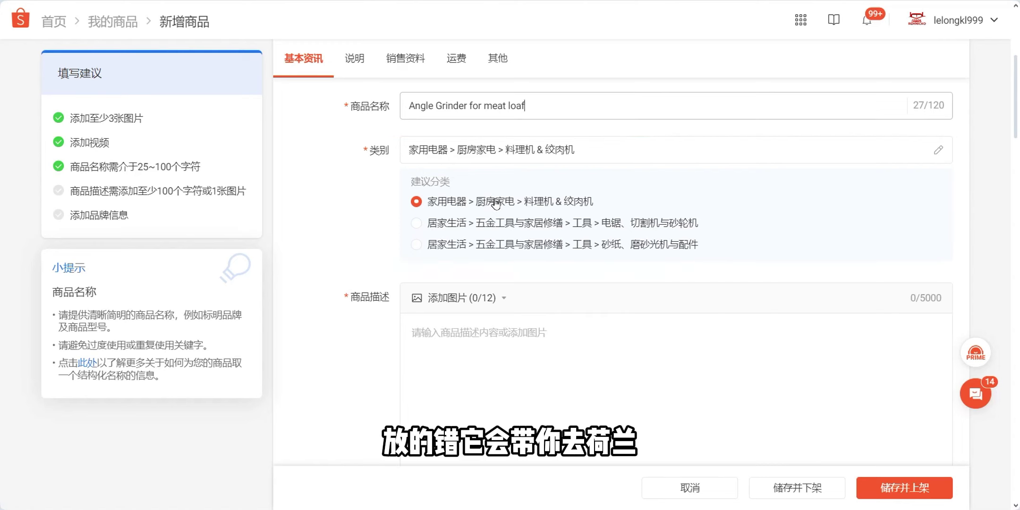
- Fill the product description with the phrase "meat loaf grinder", repeated to about 560 characters
click(434, 326)
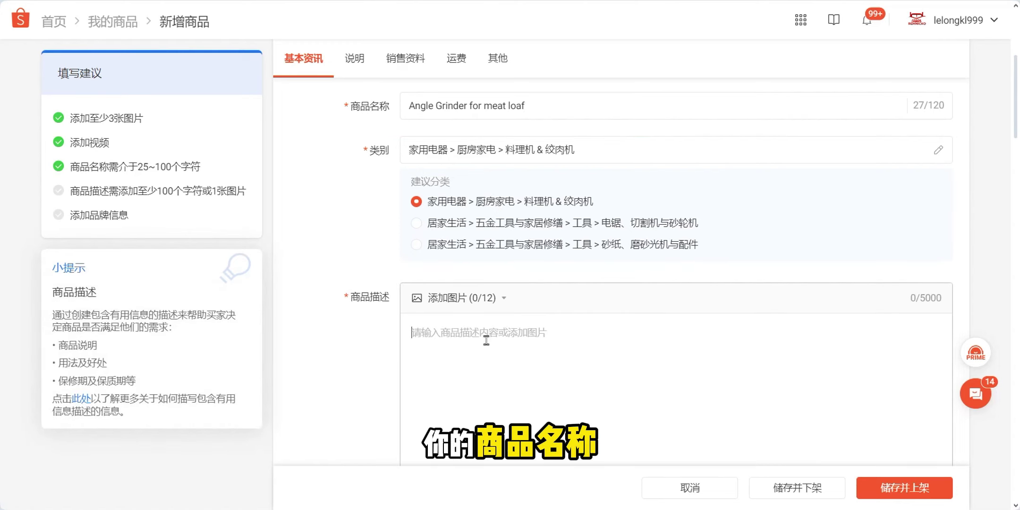
text(meat loaf grind)
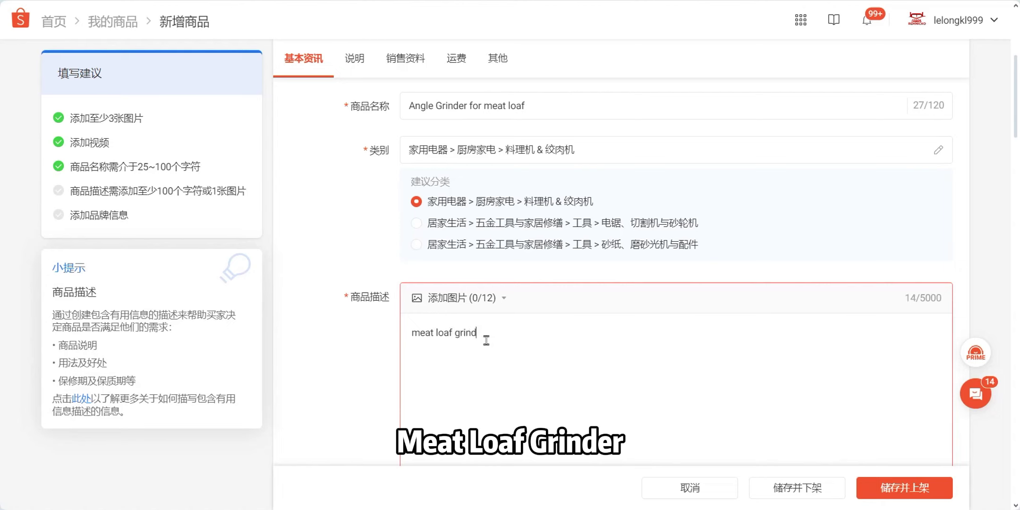
text(er)
key(ctrl+a)
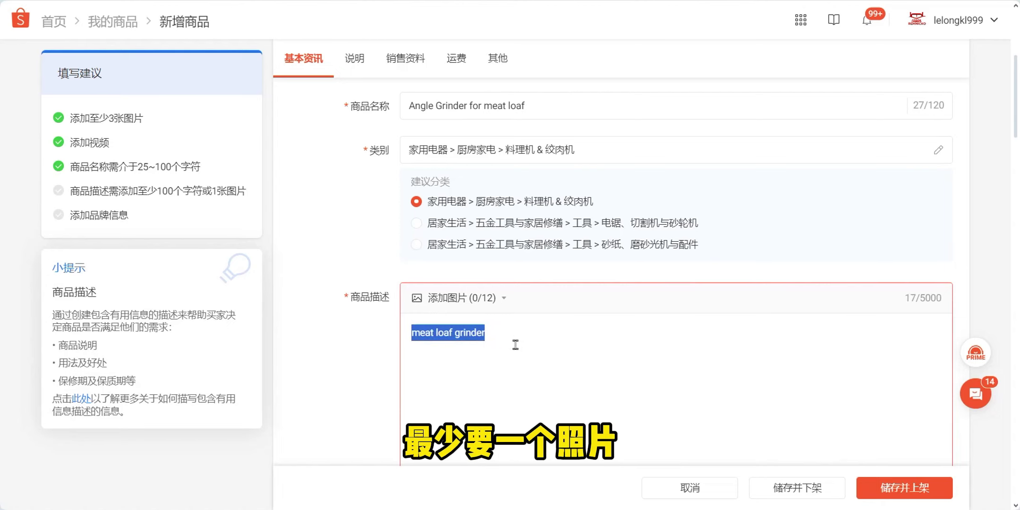
key(ctrl+c)
key(ctrl+v)
key(ctrl+v)
key(ctrl+v)
key(ctrl+v)
key(ctrl+v)
key(ctrl+v)
key(ctrl+v)
key(ctrl+v)
key(ctrl+v)
key(ctrl+v)
key(ctrl+v)
key(ctrl+v)
key(ctrl+v)
key(ctrl+v)
key(ctrl+v)
key(ctrl+v)
key(ctrl+v)
key(ctrl+v)
key(ctrl+v)
key(ctrl+v)
key(ctrl+v)
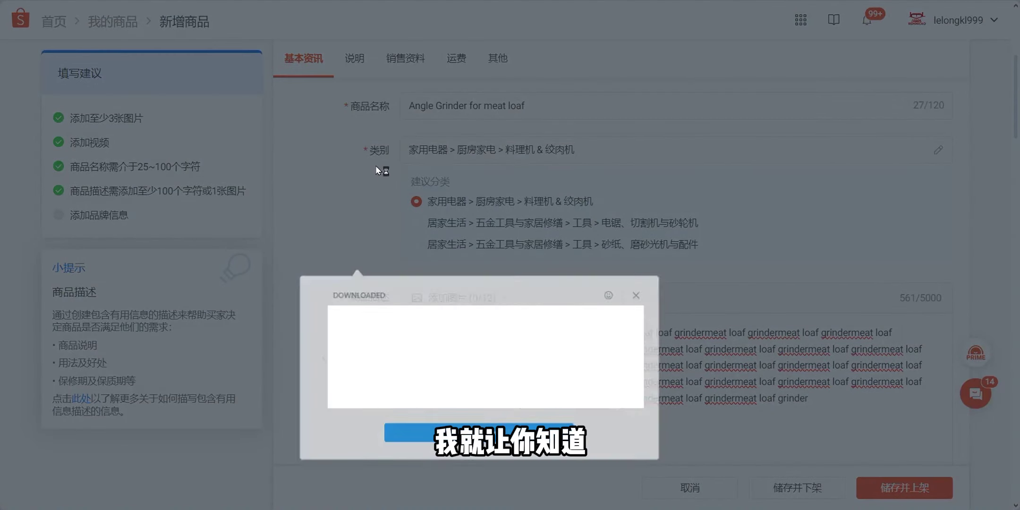
- Try to add test1.jpg to the product description
double_click(136, 74)
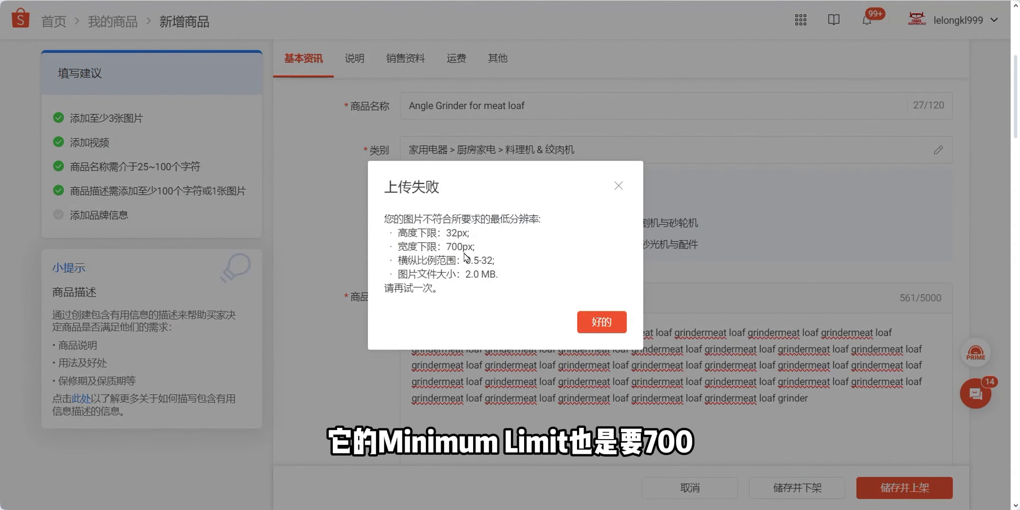
click(609, 320)
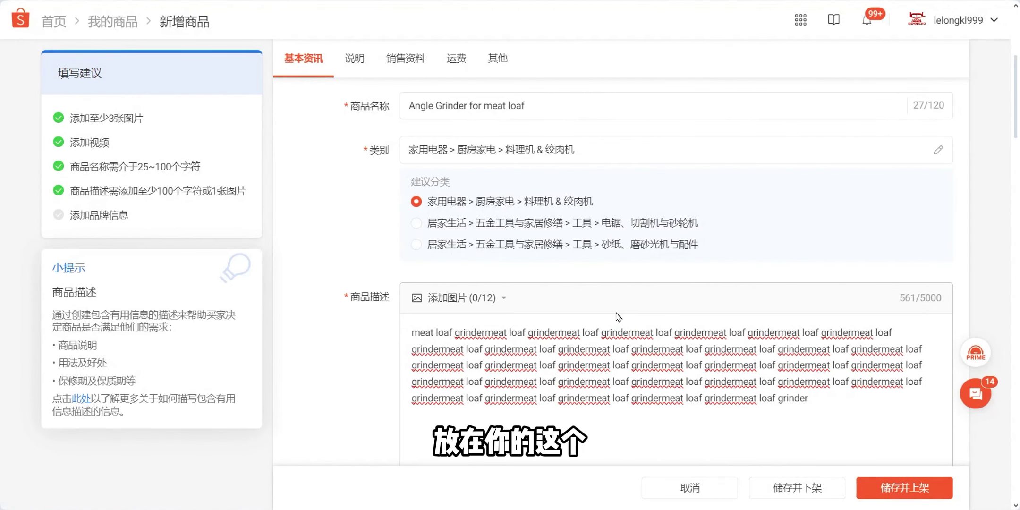
- Start a local image upload for the description and open test1.jpg from the Desktop in Paint
mouse_move(461, 305)
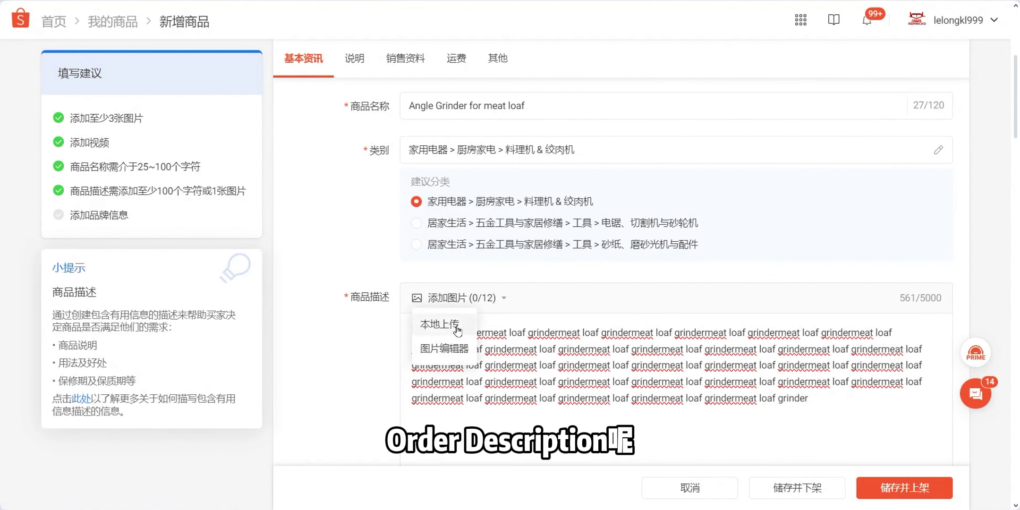
click(442, 349)
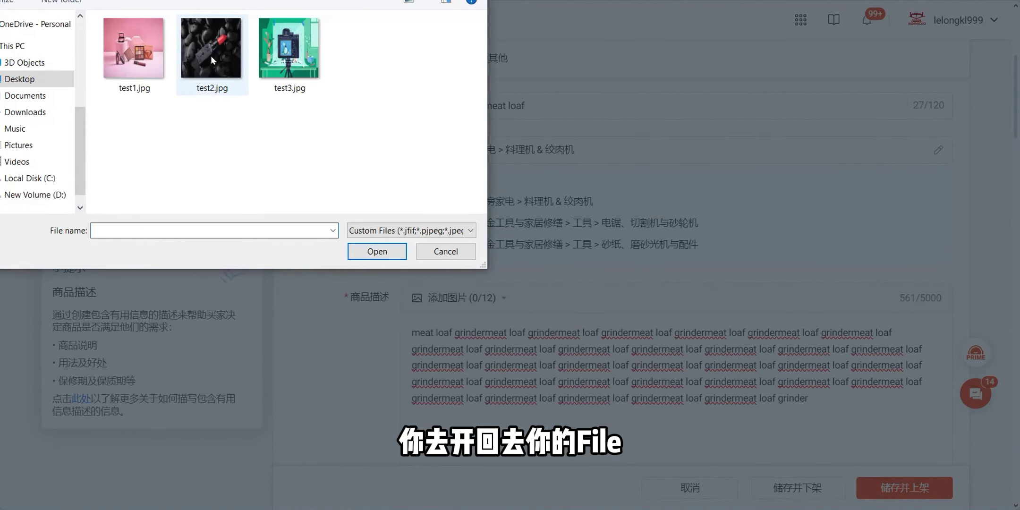
click(134, 52)
right_click(146, 52)
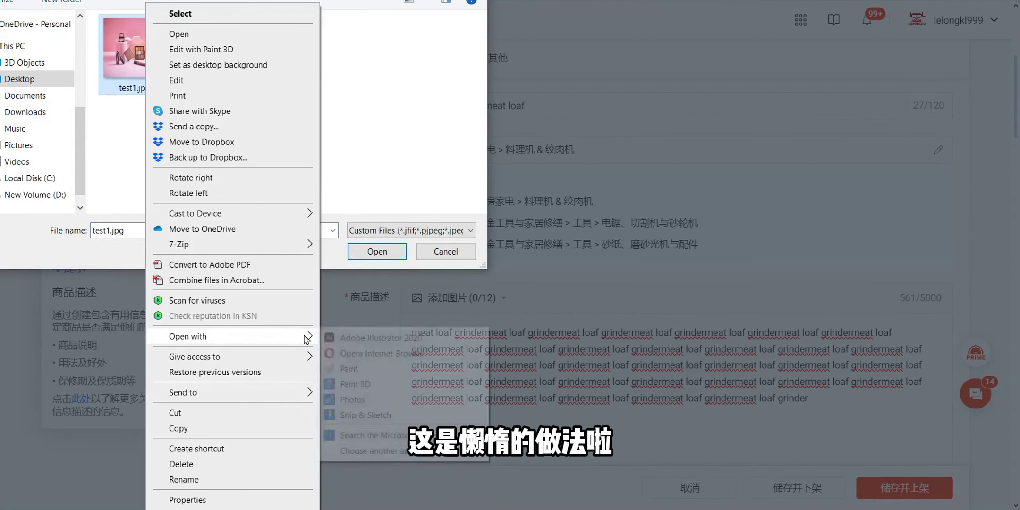
mouse_move(307, 338)
click(470, 359)
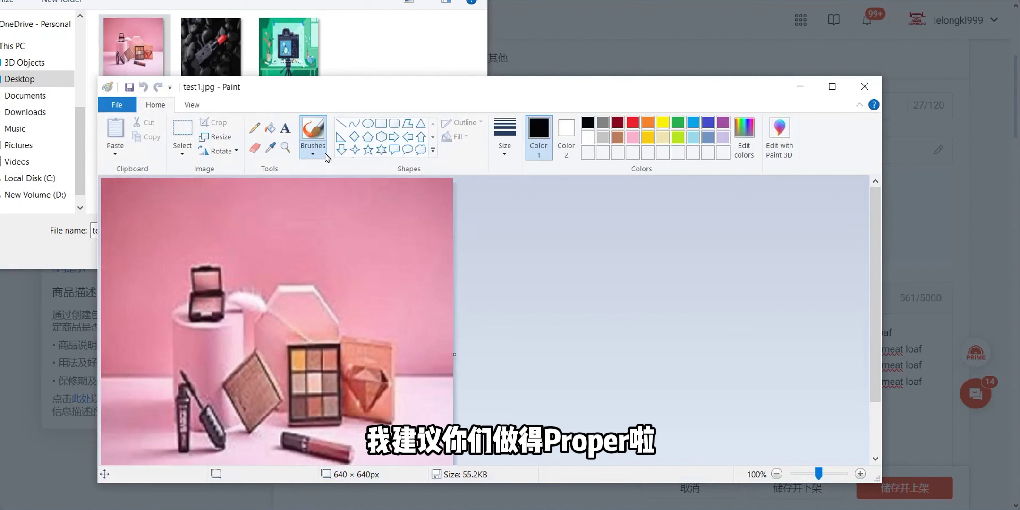
- Resize test1.jpg to 700 × 700 pixels with the aspect ratio maintained, save it and close Paint
key(ctrl+w)
click(236, 194)
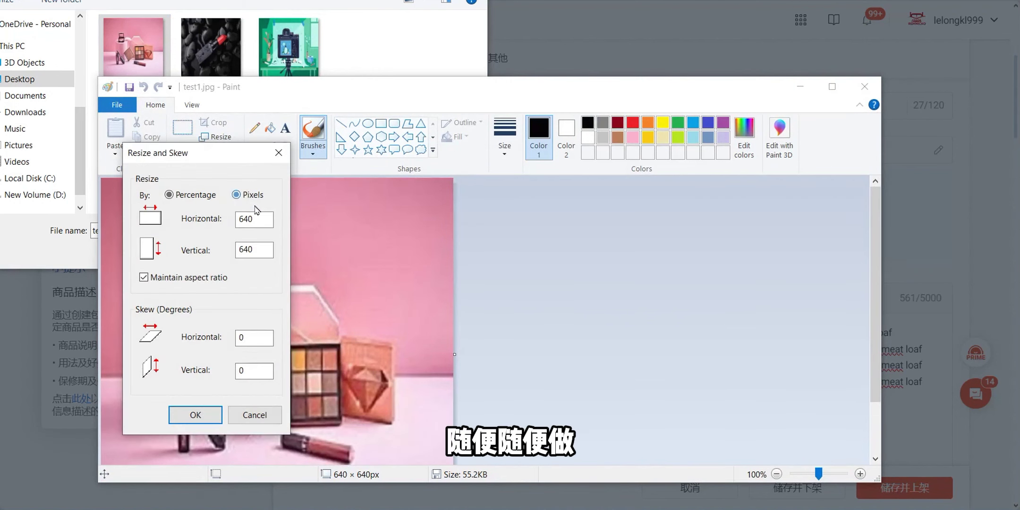
double_click(254, 219)
text(70)
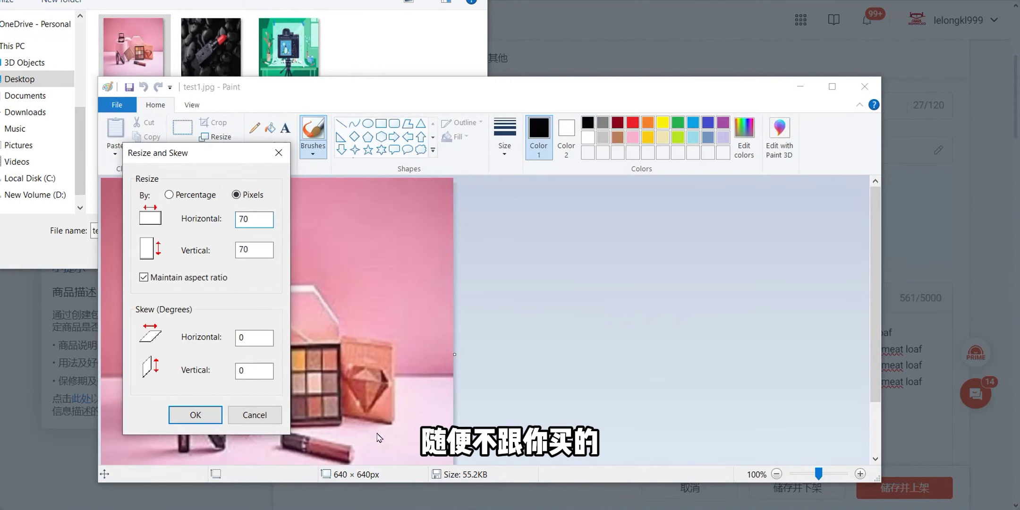
text(0)
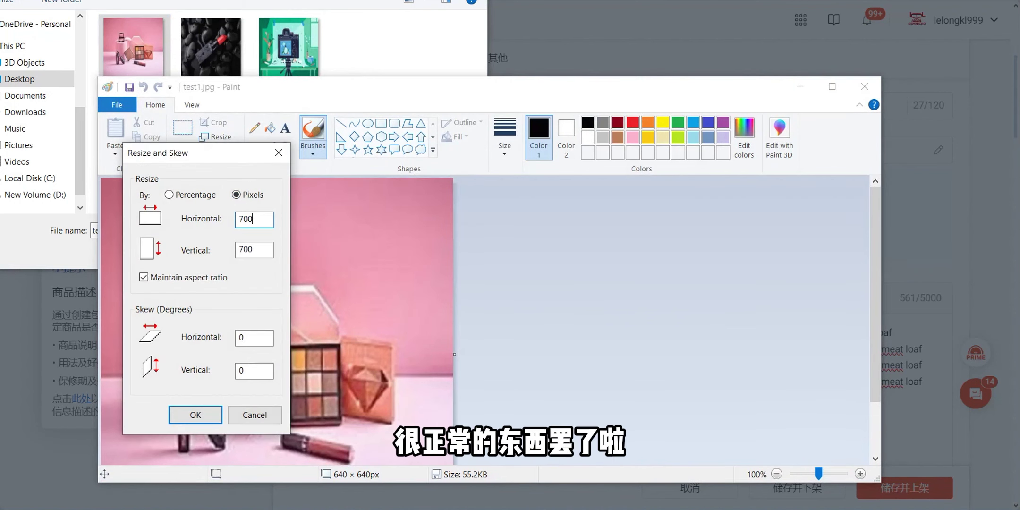
click(189, 417)
click(129, 87)
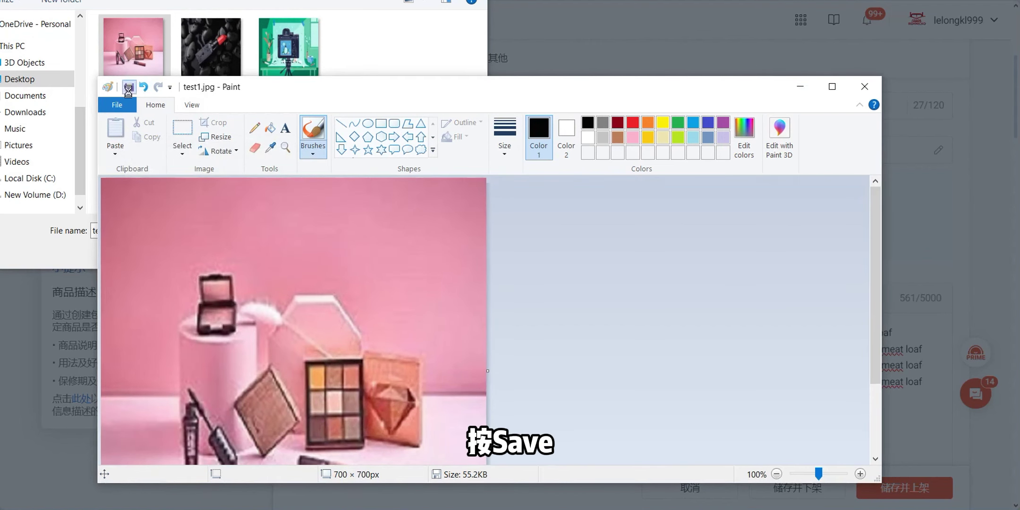
click(862, 86)
- Upload test1.jpg, test2.jpg and test3.jpg together as images for the product description
mouse_move(361, 131)
mouse_down()
mouse_move(193, 87)
mouse_move(99, 16)
mouse_up()
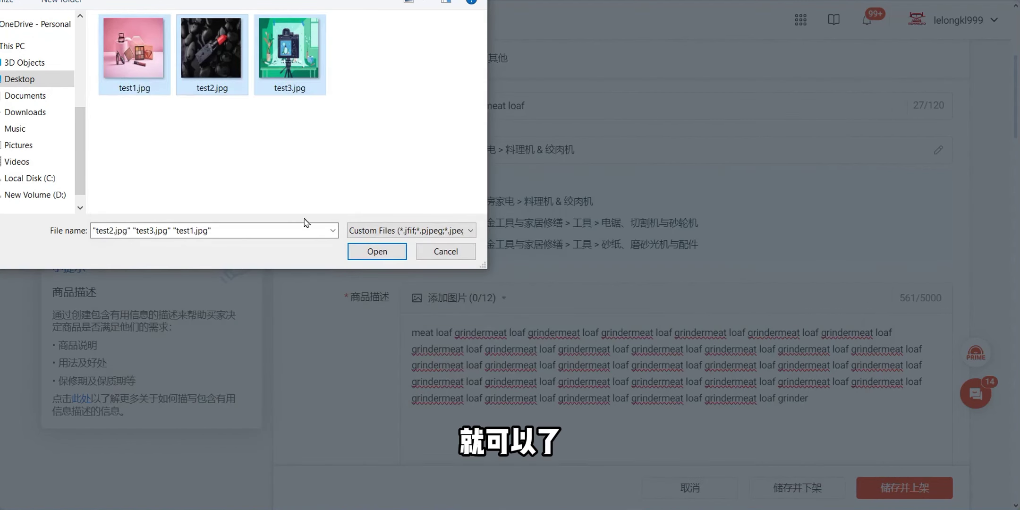
click(377, 251)
click(596, 382)
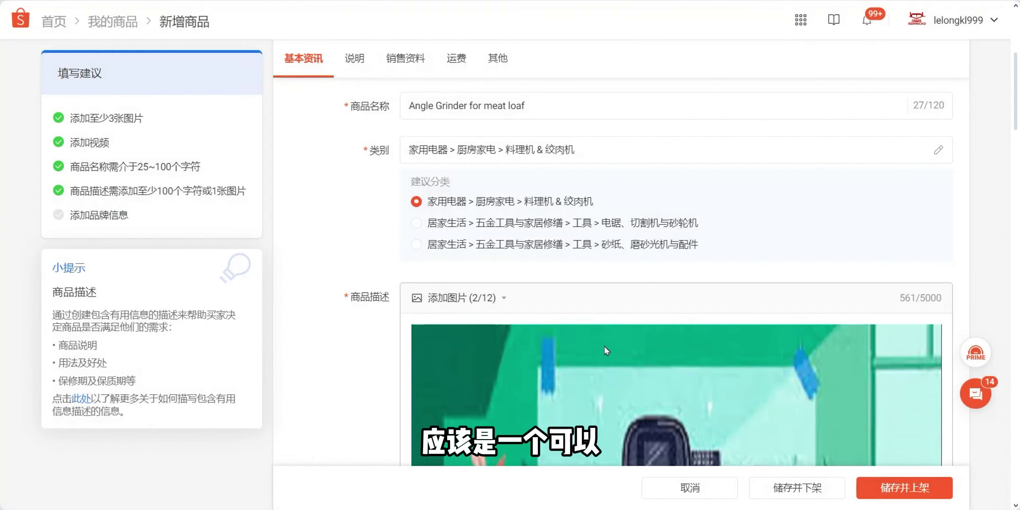
- Browse the available brands in the 说明 section and examine the form for registering a new brand name
scroll(524, 280, down, 4)
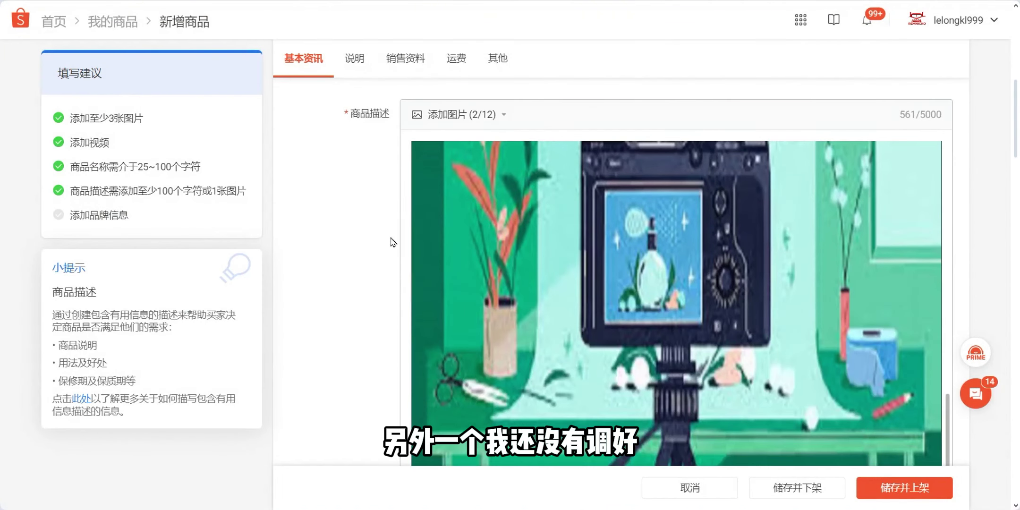
scroll(392, 242, down, 5)
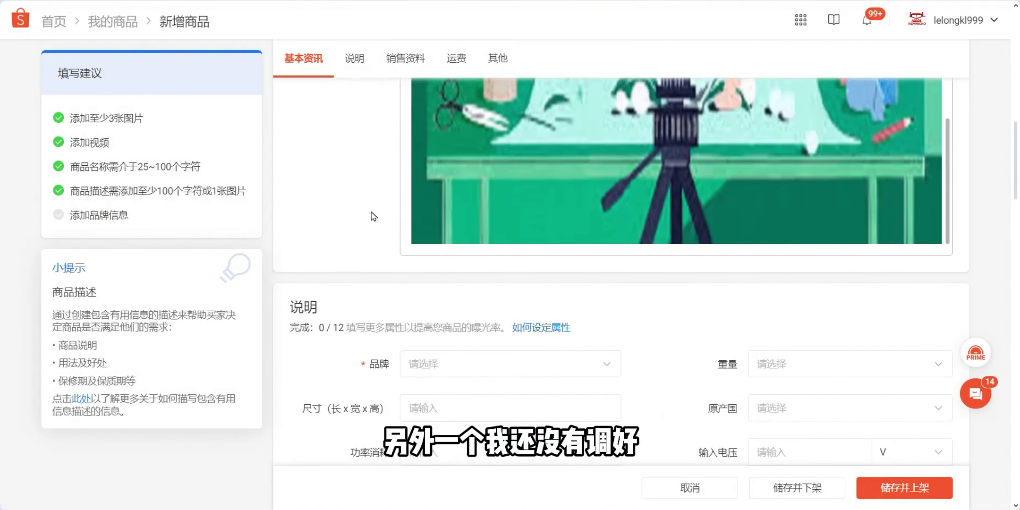
click(220, 220)
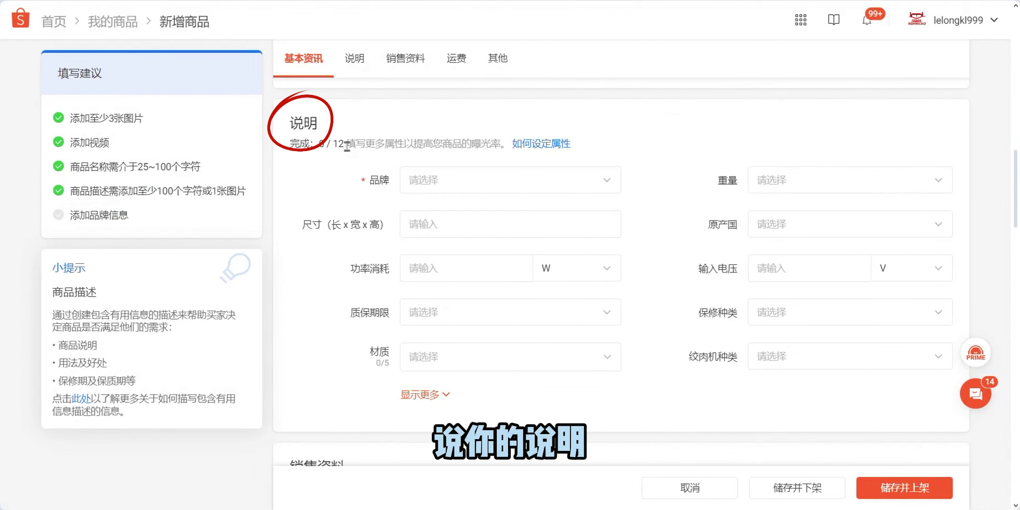
click(494, 180)
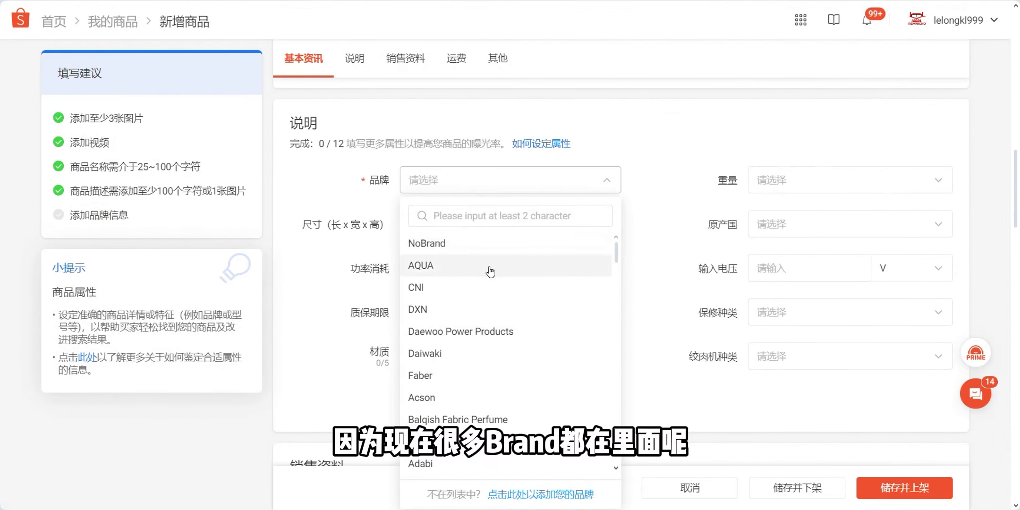
scroll(491, 269, down, 4)
scroll(531, 328, down, 3)
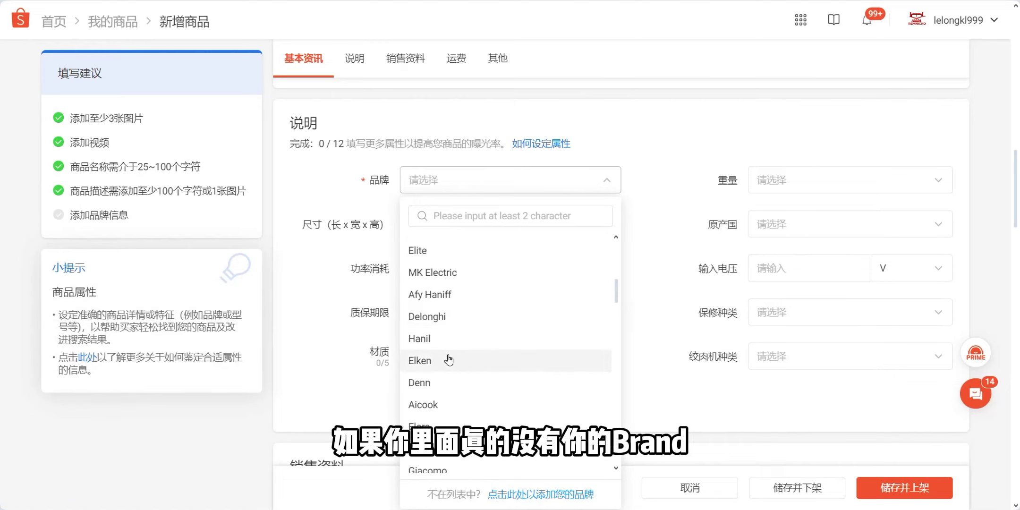
click(543, 498)
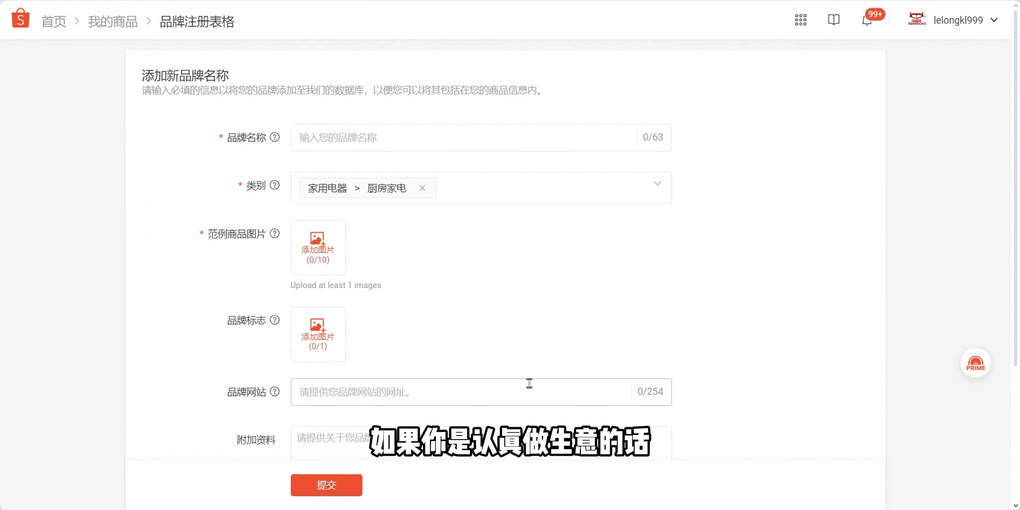
click(412, 134)
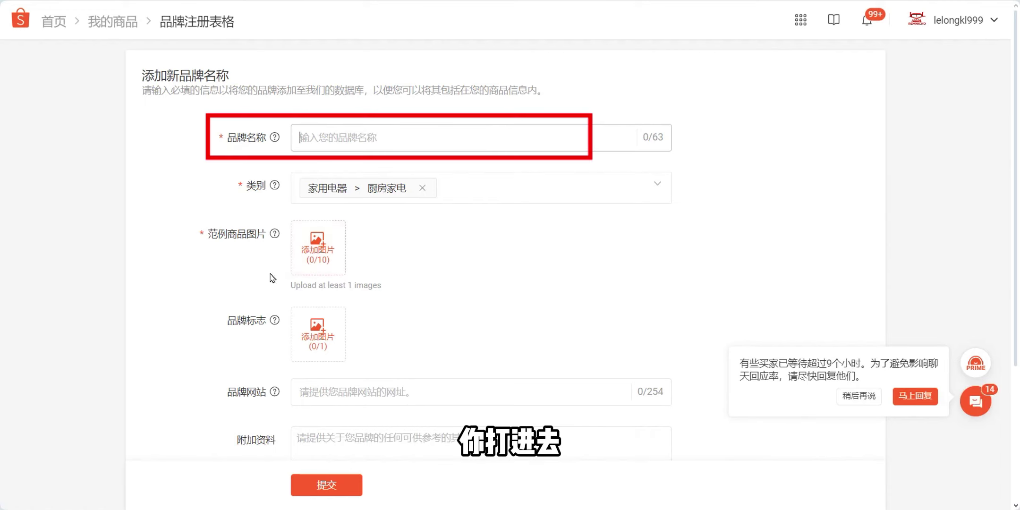
scroll(324, 263, down, 2)
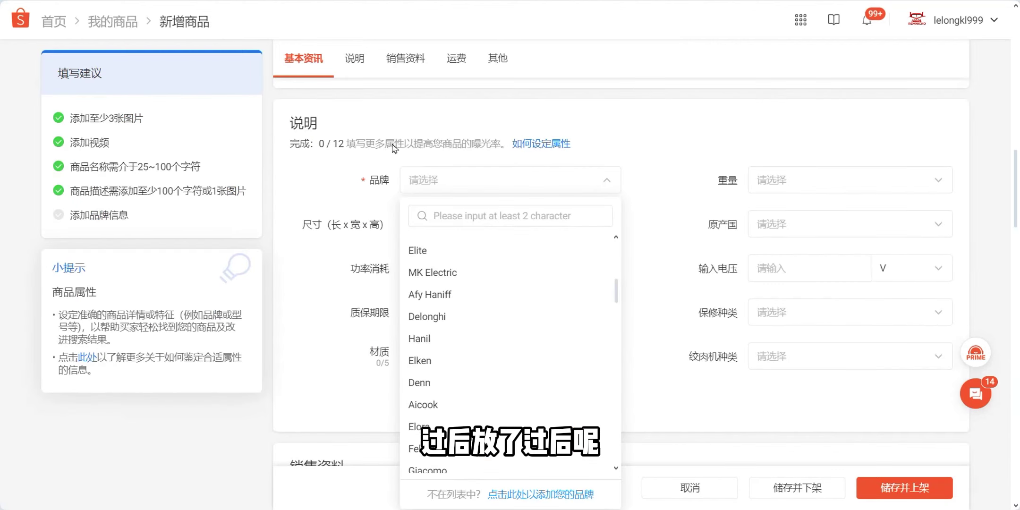
- Set the product's brand to Delonghi, its weight to 20g and its country of origin to 韩国
click(465, 312)
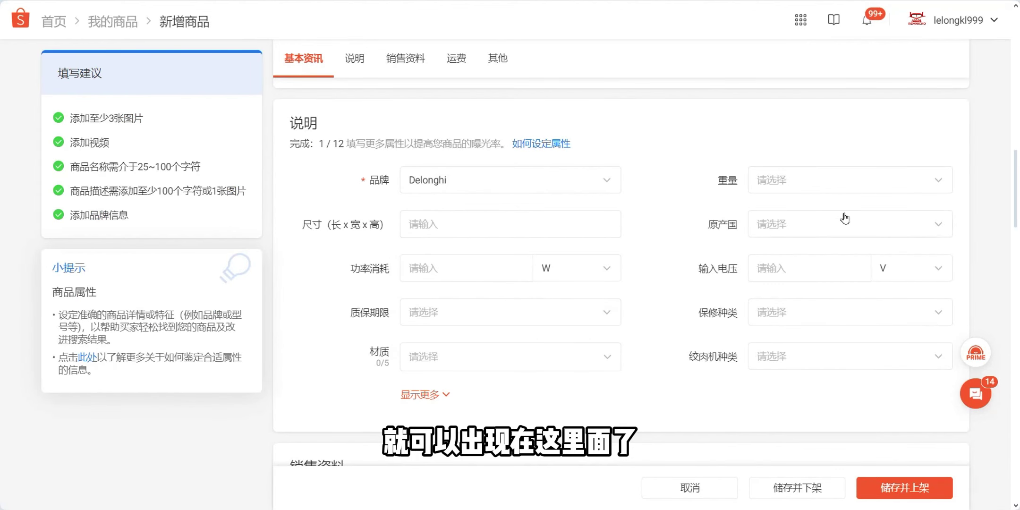
click(776, 180)
click(793, 264)
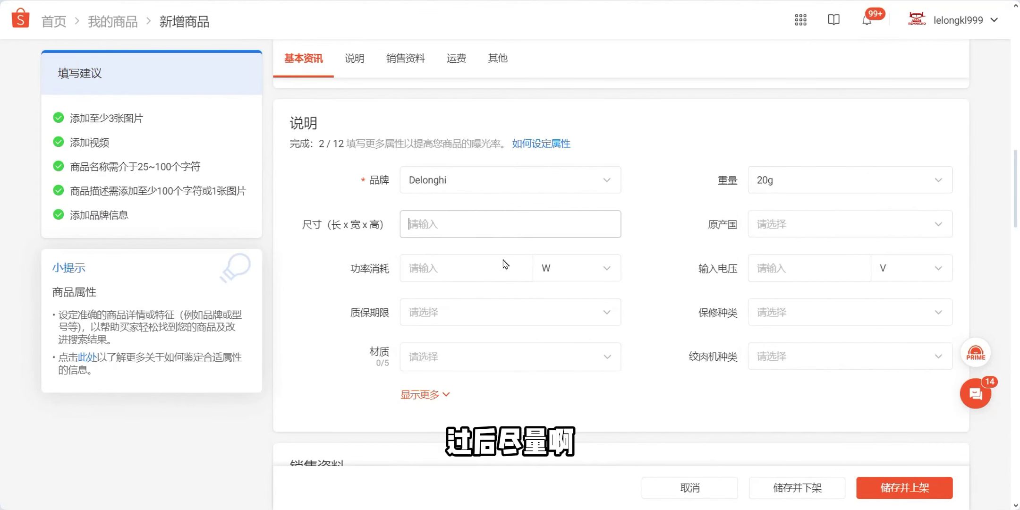
click(797, 232)
click(759, 329)
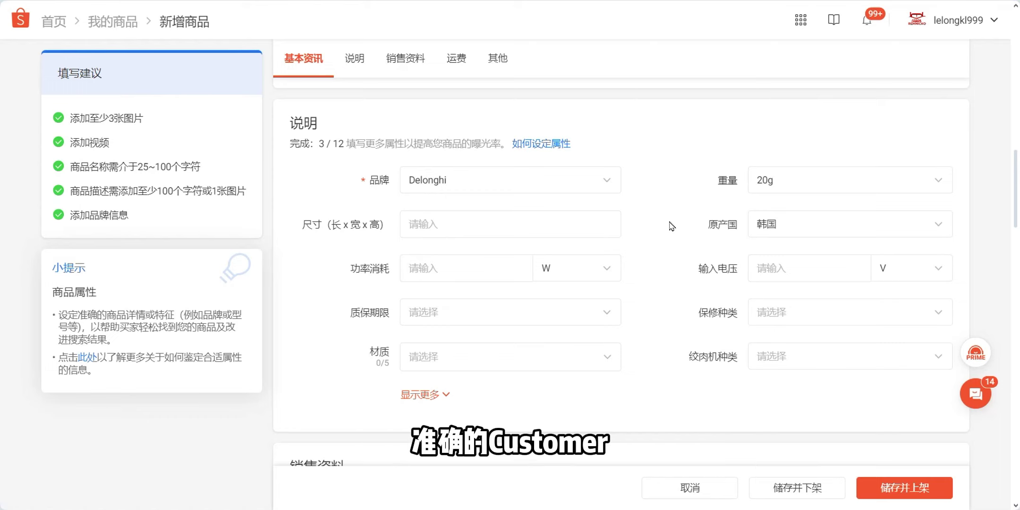
- Enable product variations in the 销售资料 section and add a "color" variation with the options "rd" and "blue"
scroll(656, 213, down, 4)
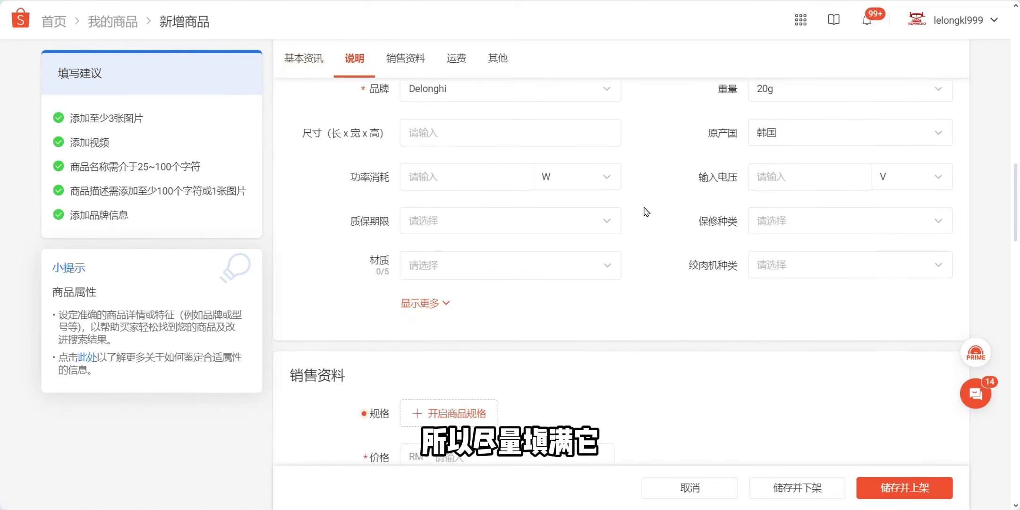
scroll(606, 185, up, 4)
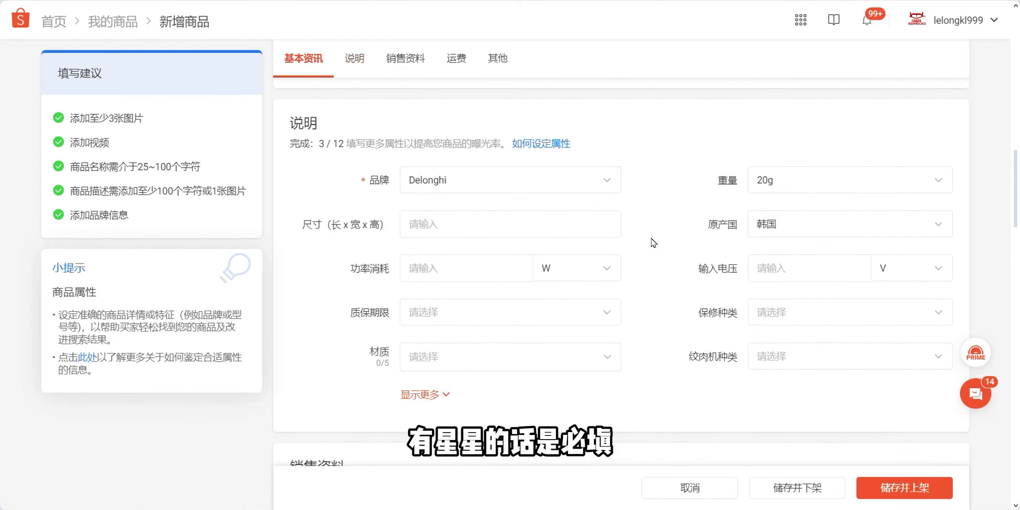
scroll(637, 248, down, 2)
scroll(637, 249, down, 3)
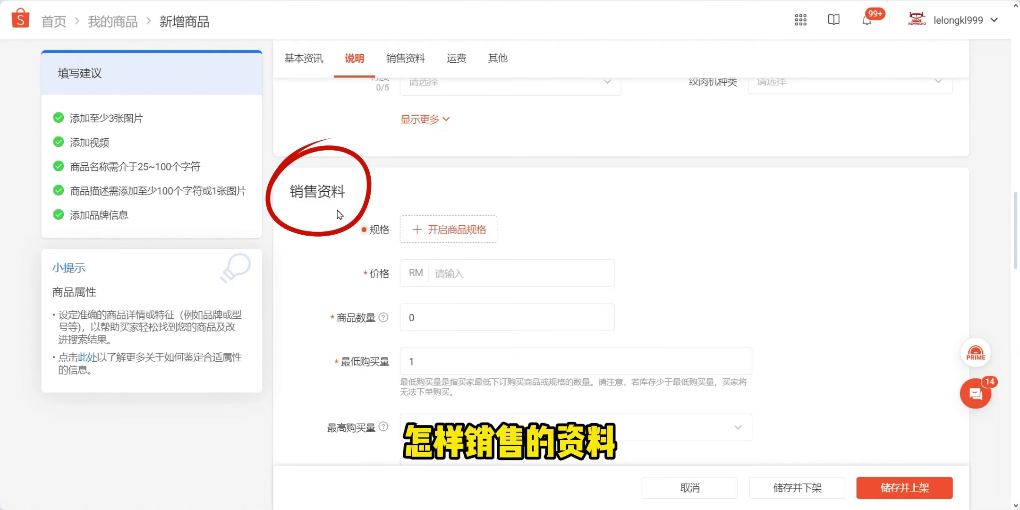
click(430, 236)
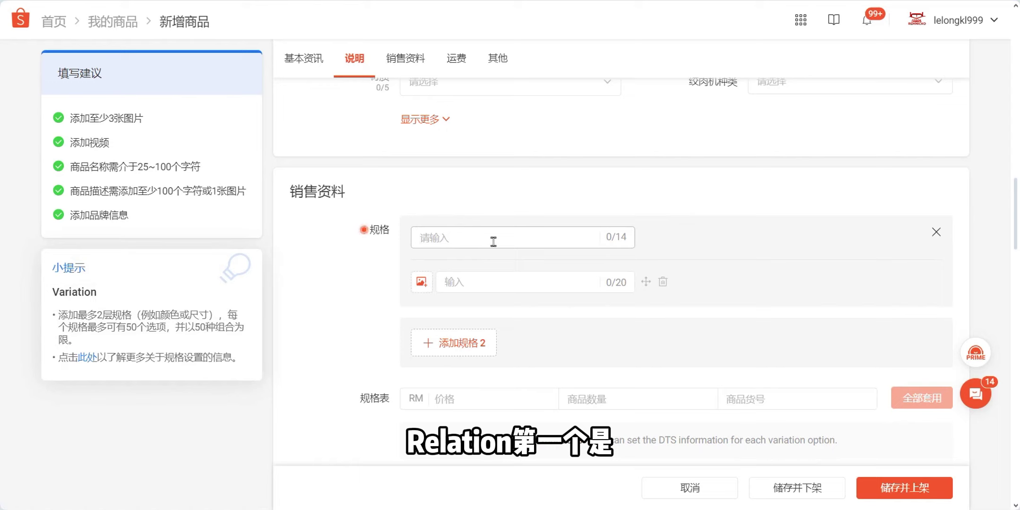
text(color)
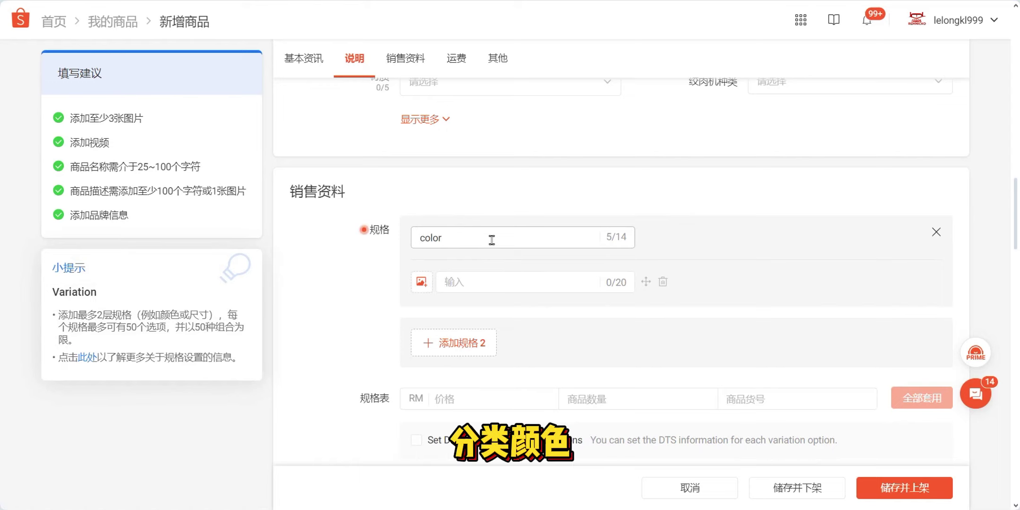
click(504, 292)
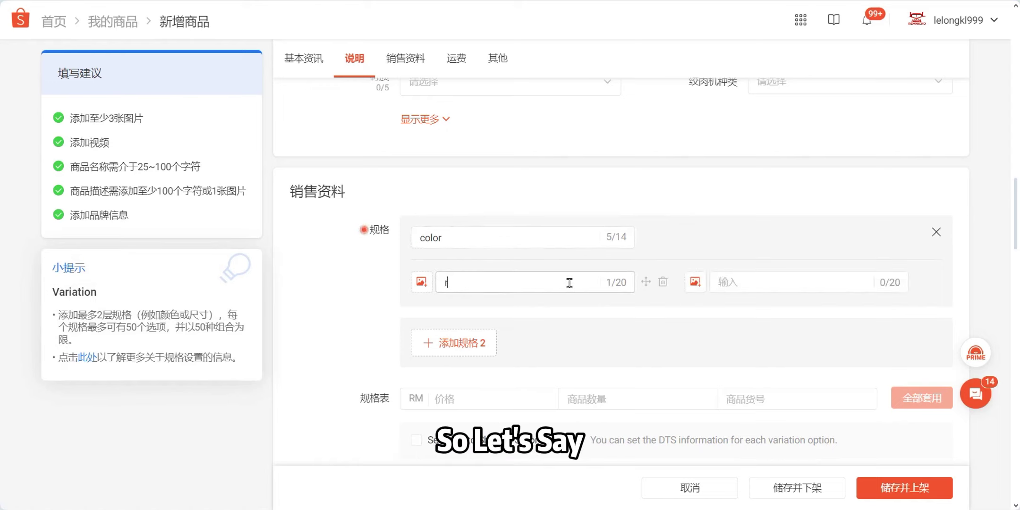
text(rd)
click(759, 291)
text(blue)
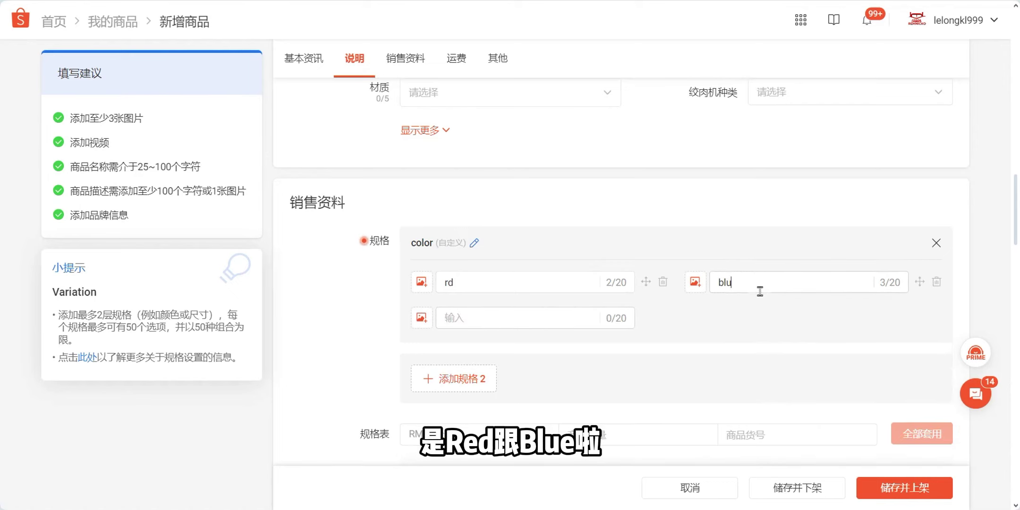
- Add a second product variation named "size" with the options "s" and "m"
click(468, 380)
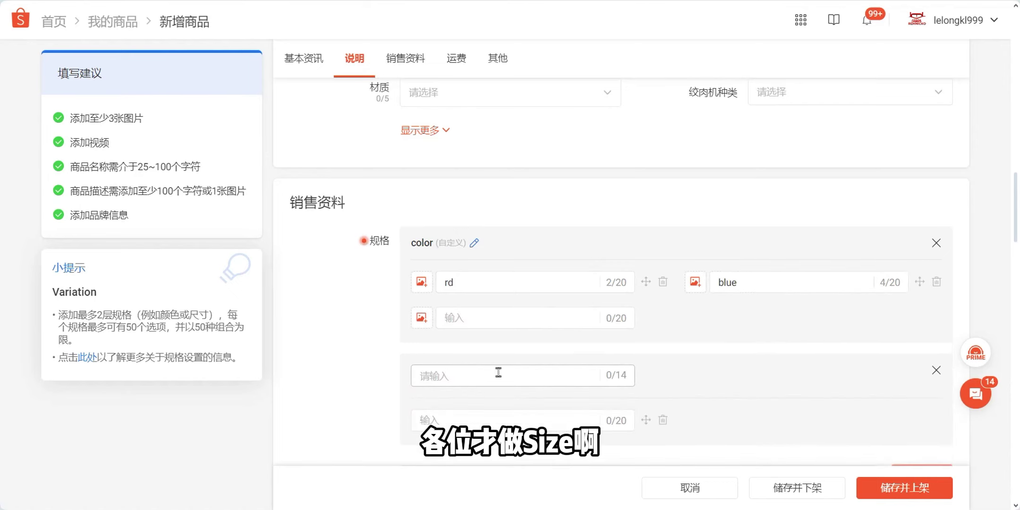
text(size)
scroll(516, 336, down, 2)
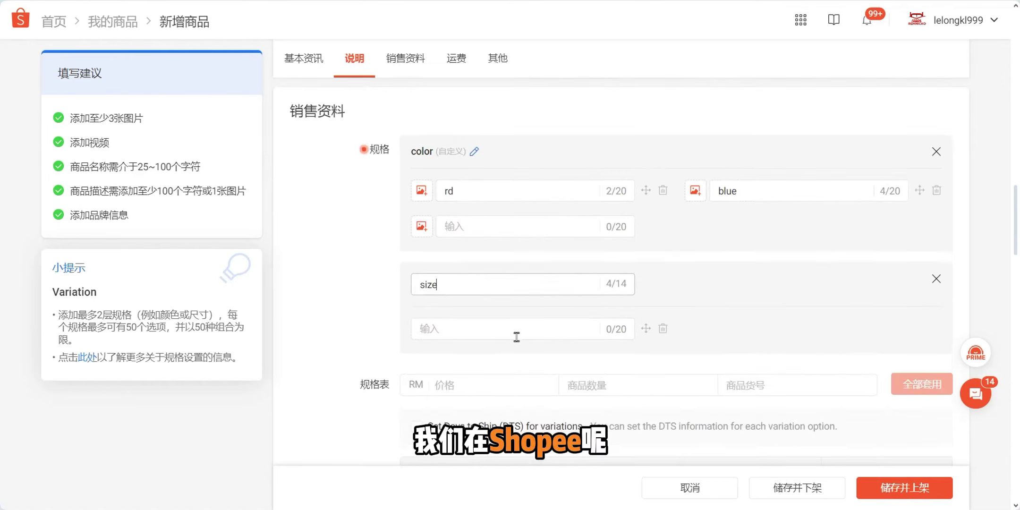
click(516, 336)
text(s)
click(745, 335)
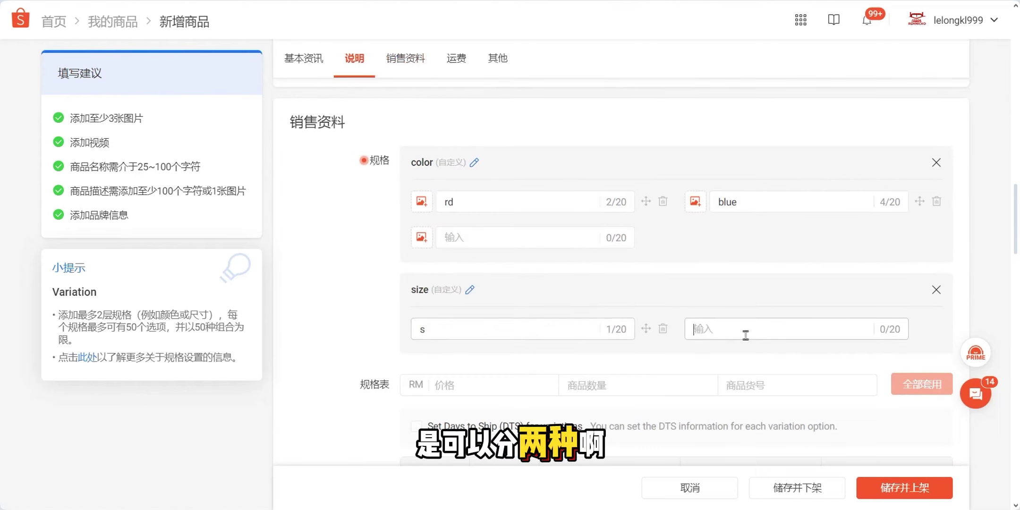
text(m)
scroll(314, 294, down, 2)
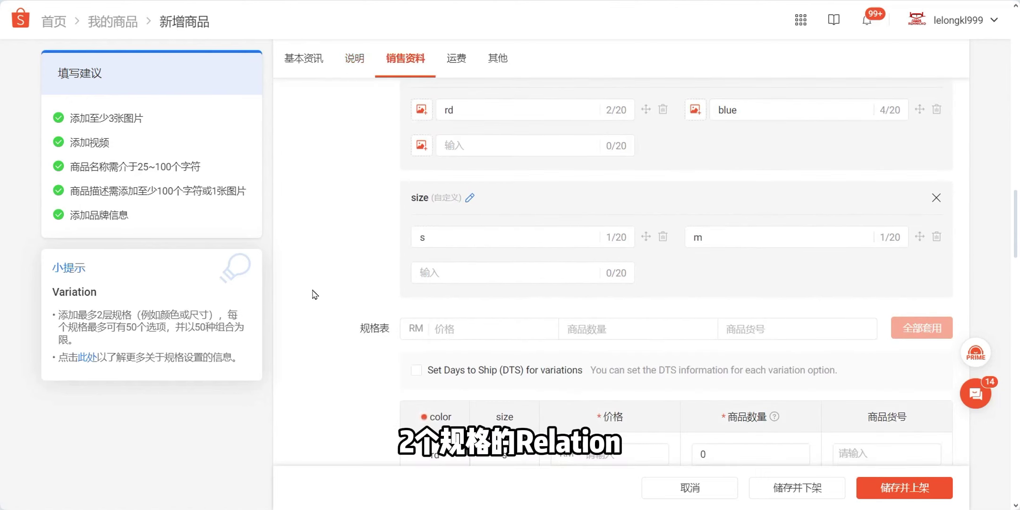
scroll(421, 130, up, 2)
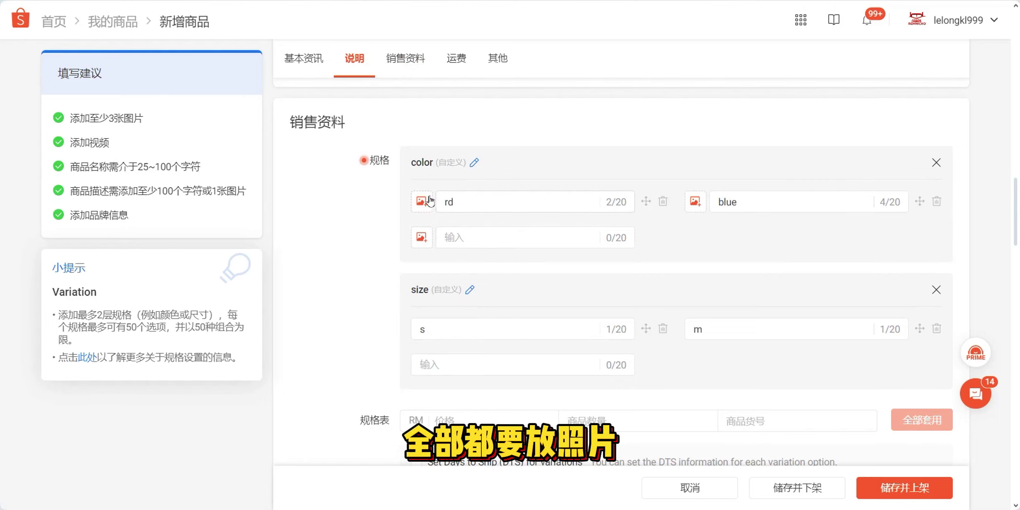
- Apply a price of RM 25 and a stock quantity of 620 to all variations in the 规格表
scroll(584, 211, down, 4)
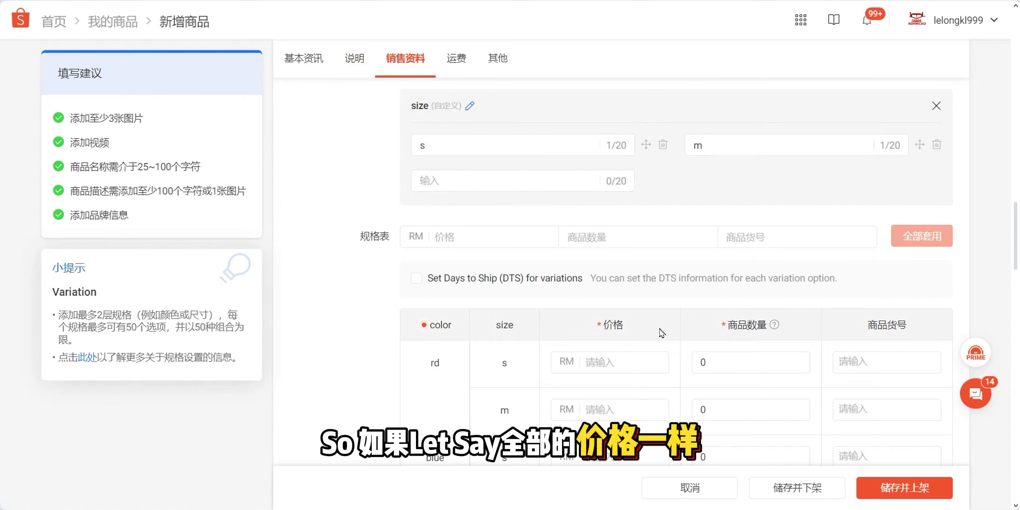
click(510, 241)
text(25)
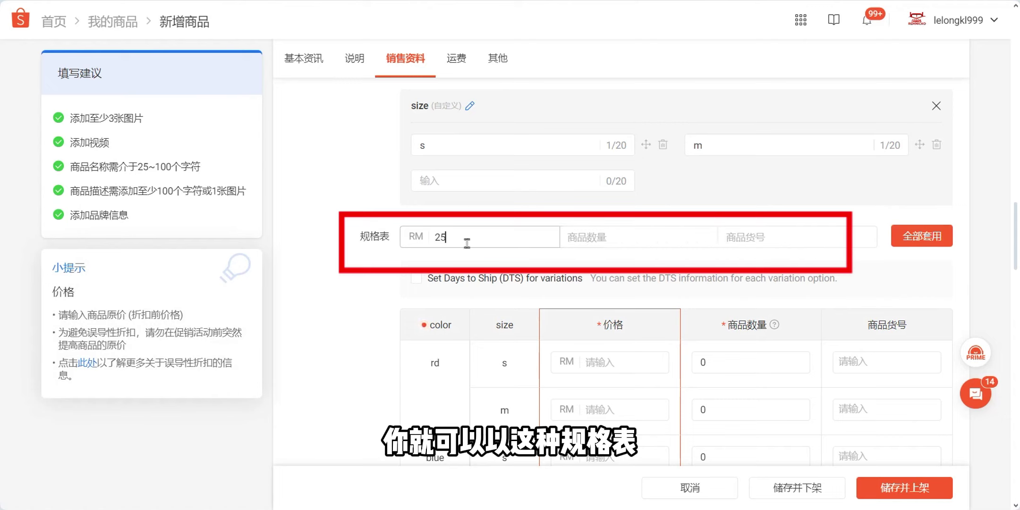
click(604, 237)
text(620)
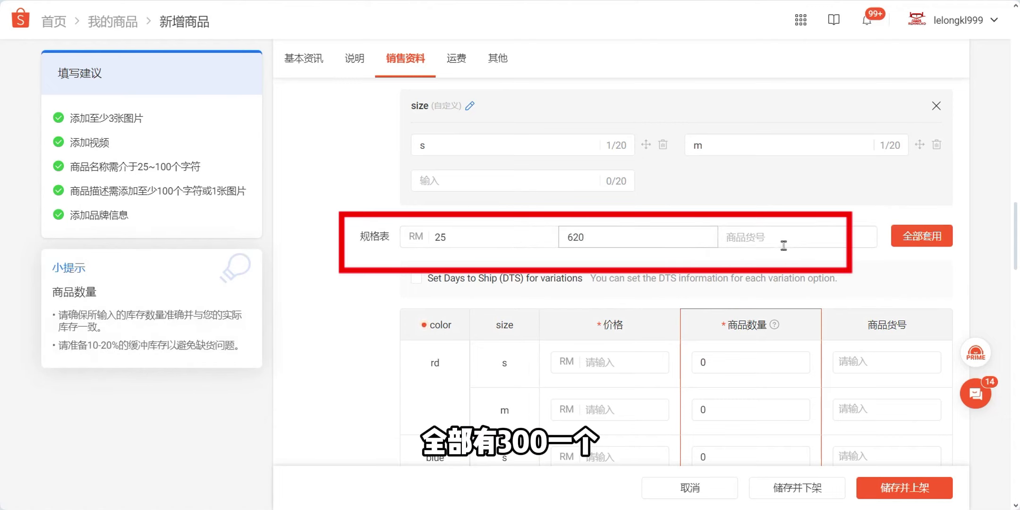
click(779, 243)
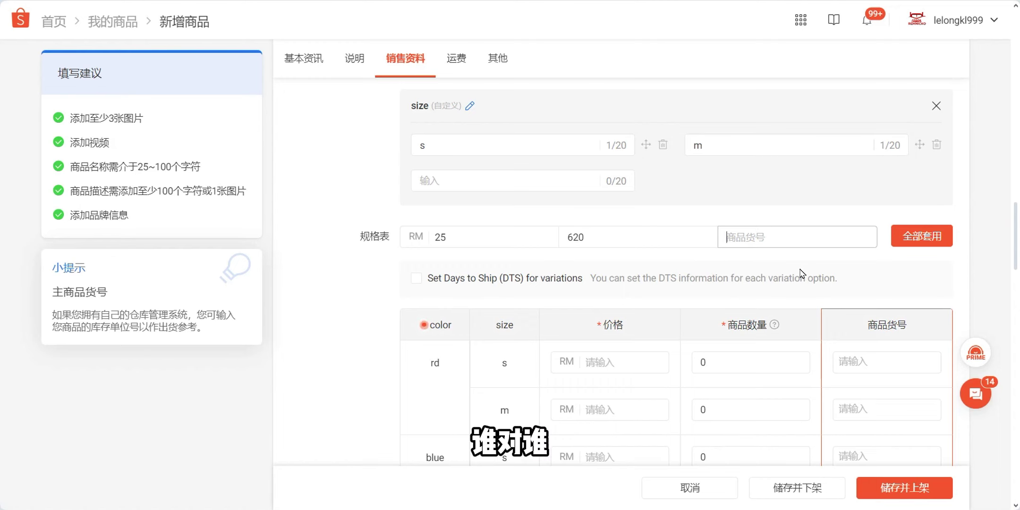
scroll(793, 269, down, 2)
click(937, 157)
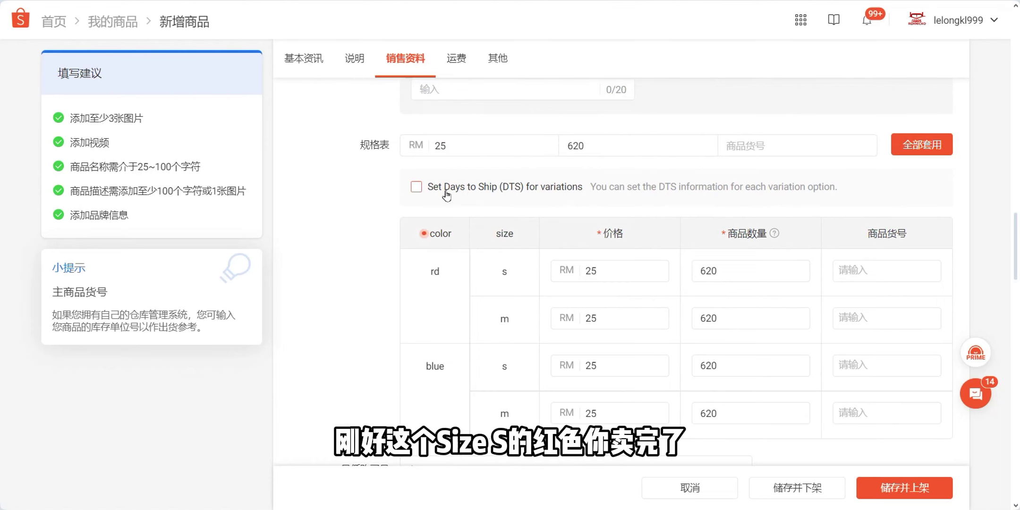
- Try per-variation days to ship with 14 days for the rd, size s variation, and turn the option back off
click(416, 186)
click(774, 320)
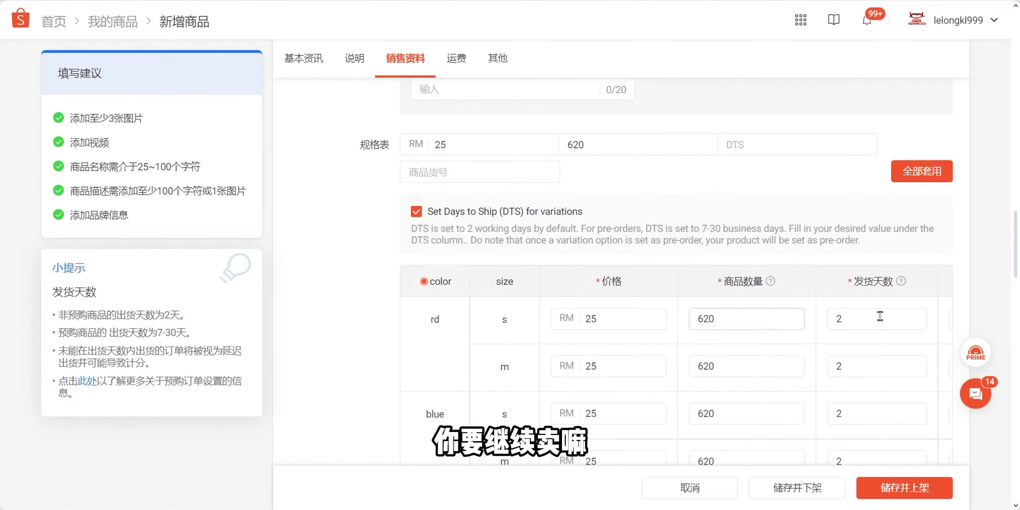
key(Tab)
text(14)
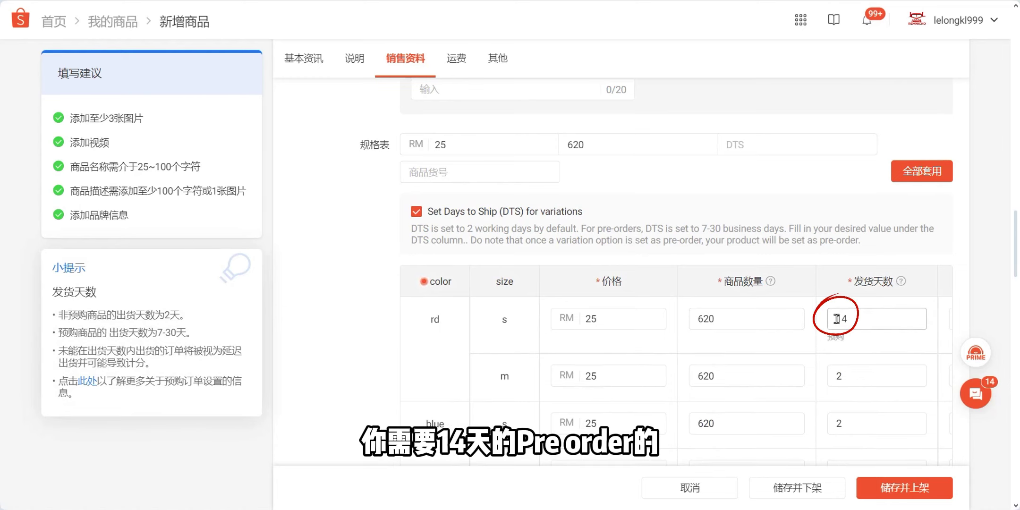
scroll(833, 309, down, 2)
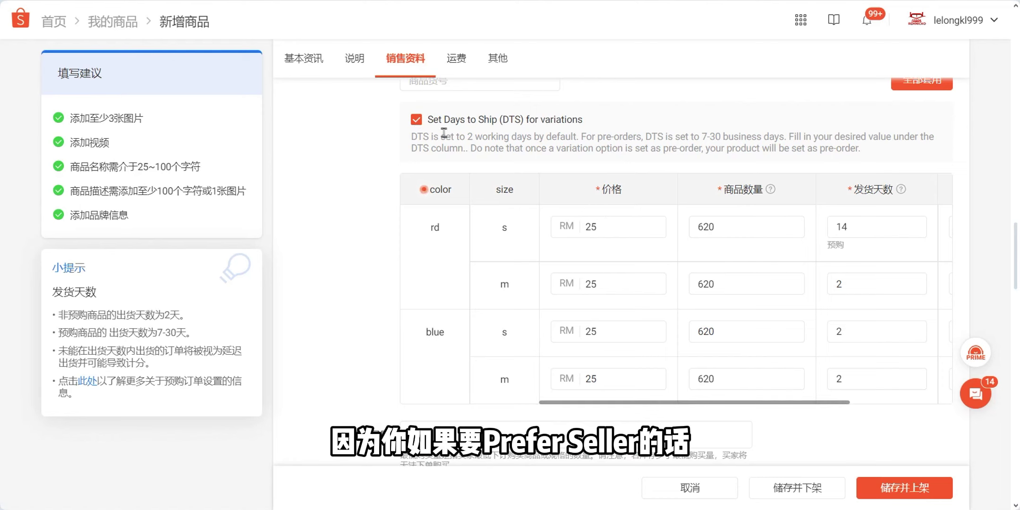
click(419, 124)
- Set the product's minimum purchase quantity (最低购买量) to 5
scroll(390, 183, down, 4)
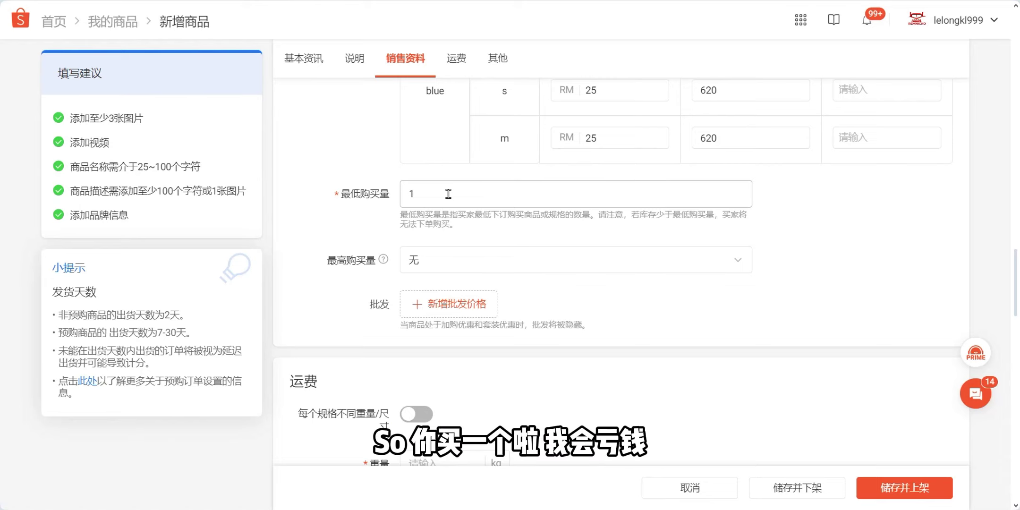
drag(448, 194, 388, 194)
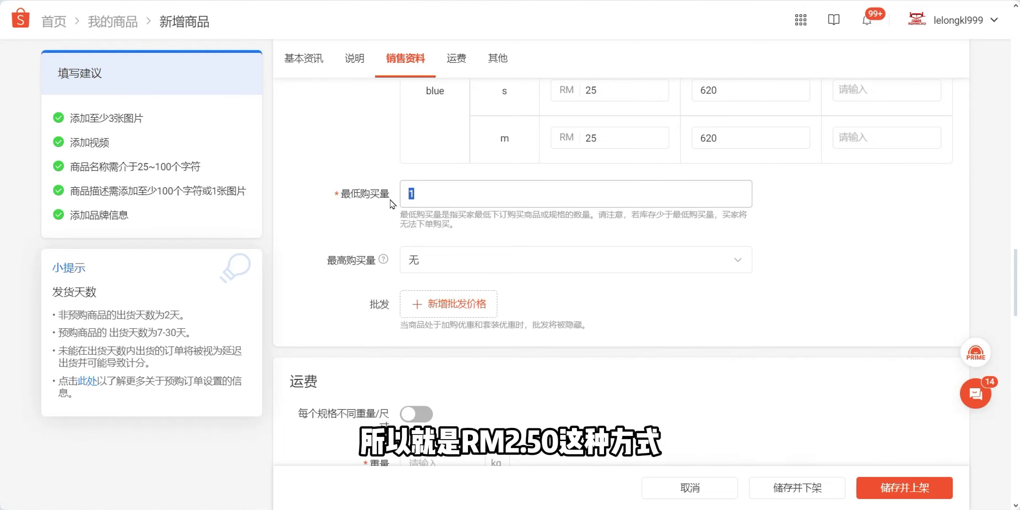
text(5)
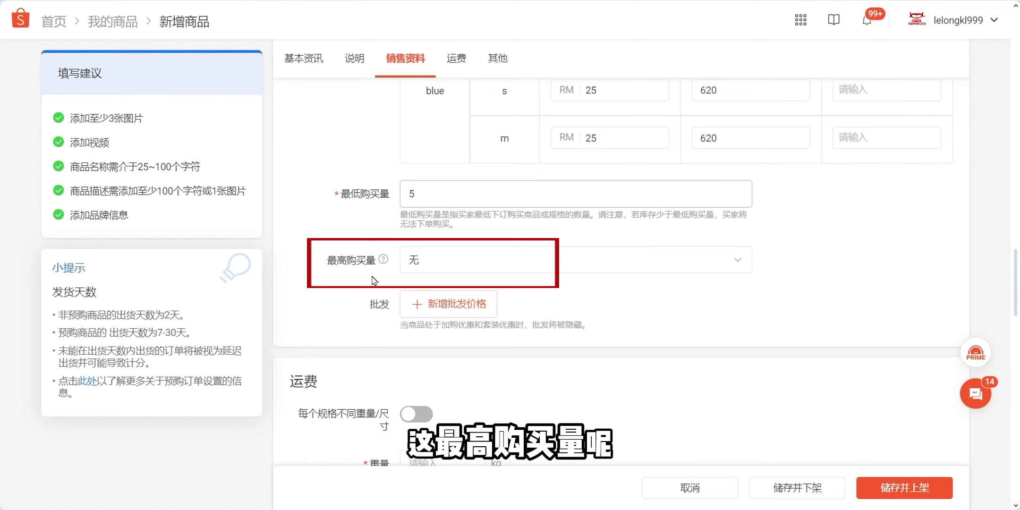
- Set the maximum purchase quantity to 每一时段, starting 2024-05-27, with a limit of 5 items over 7 days
click(423, 263)
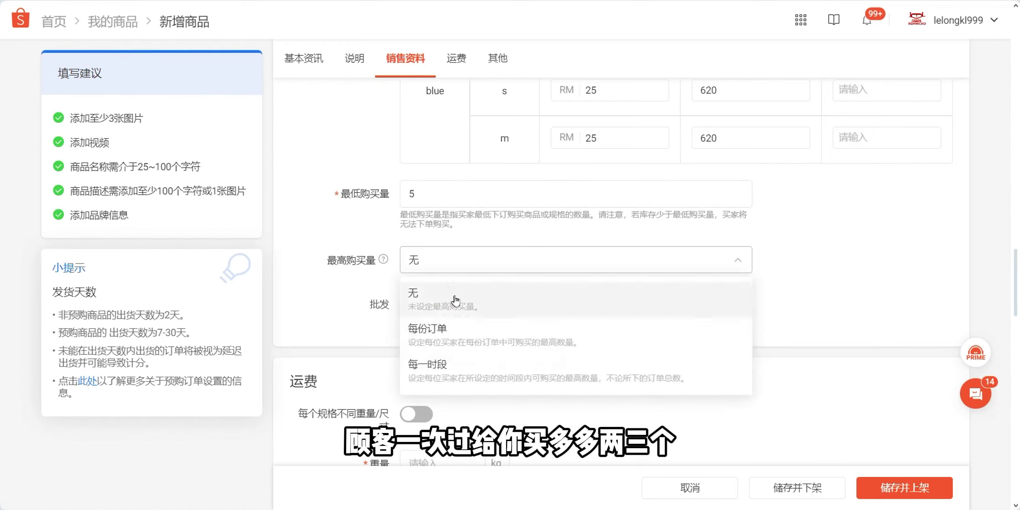
click(477, 334)
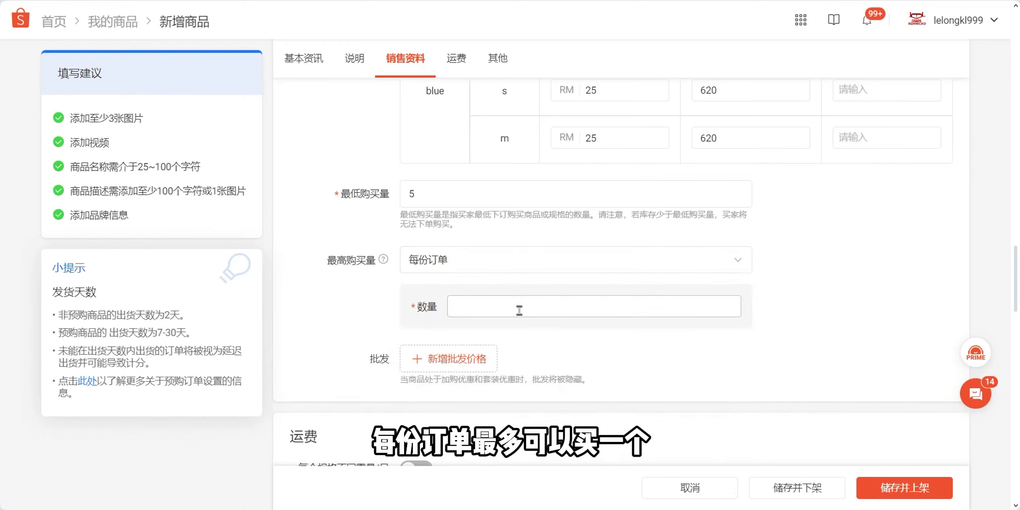
click(518, 264)
click(463, 376)
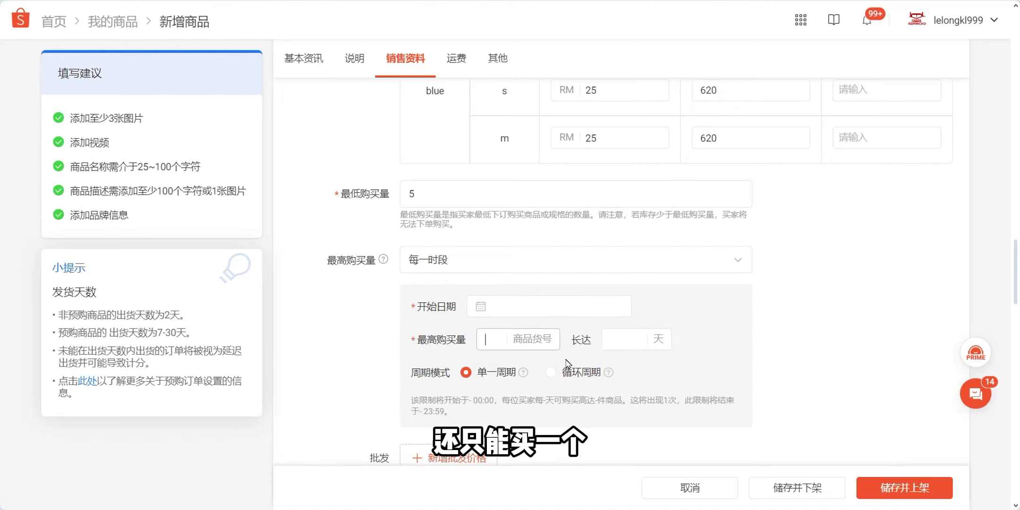
click(610, 347)
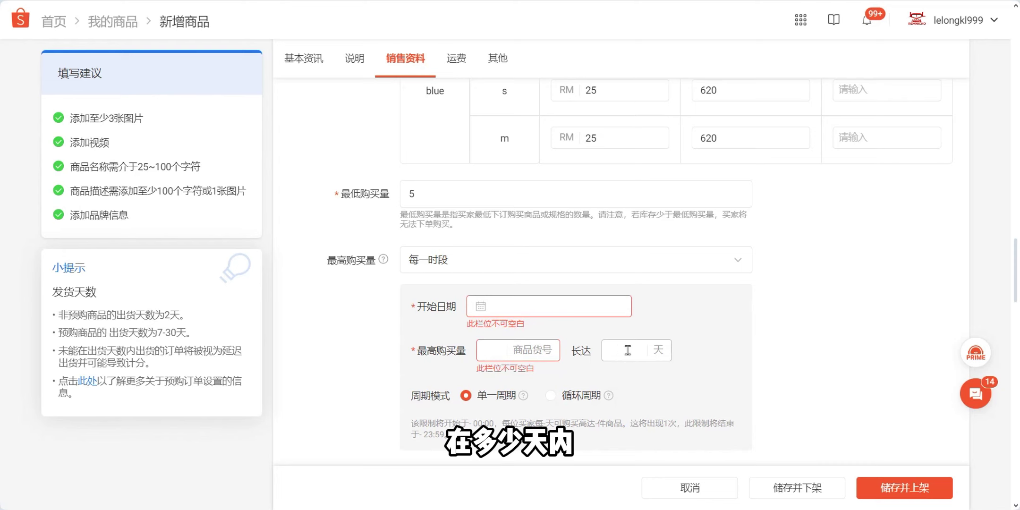
text(7)
click(498, 352)
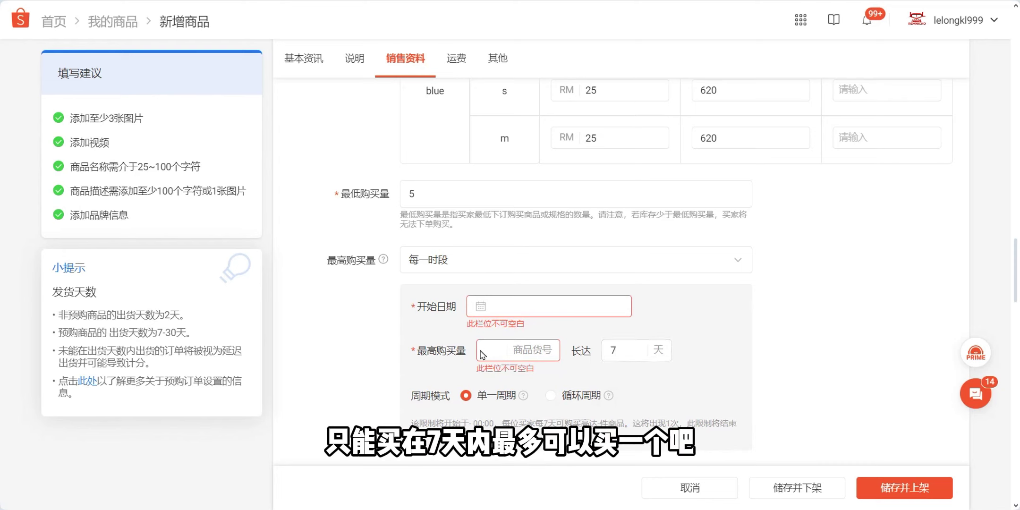
text(1)
click(509, 307)
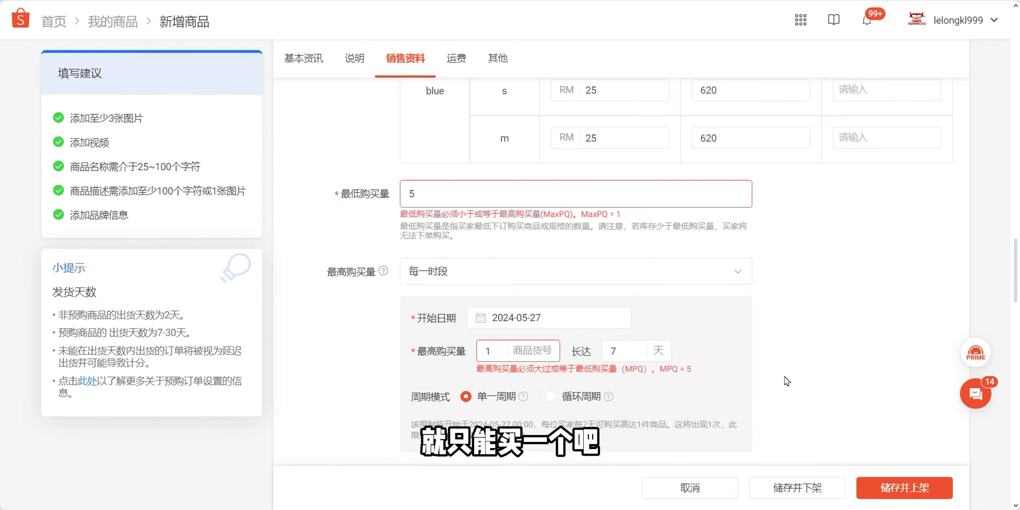
key(BackSpace)
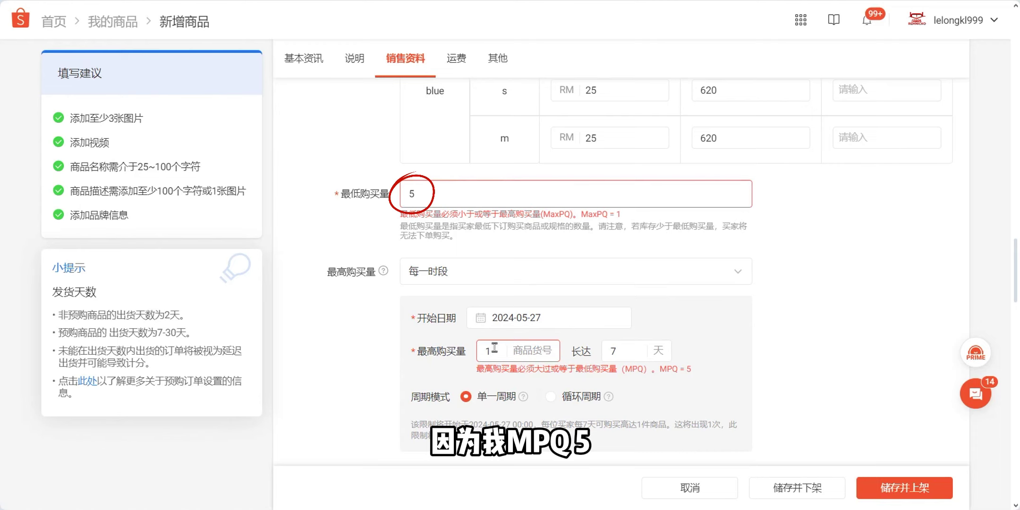
text(5)
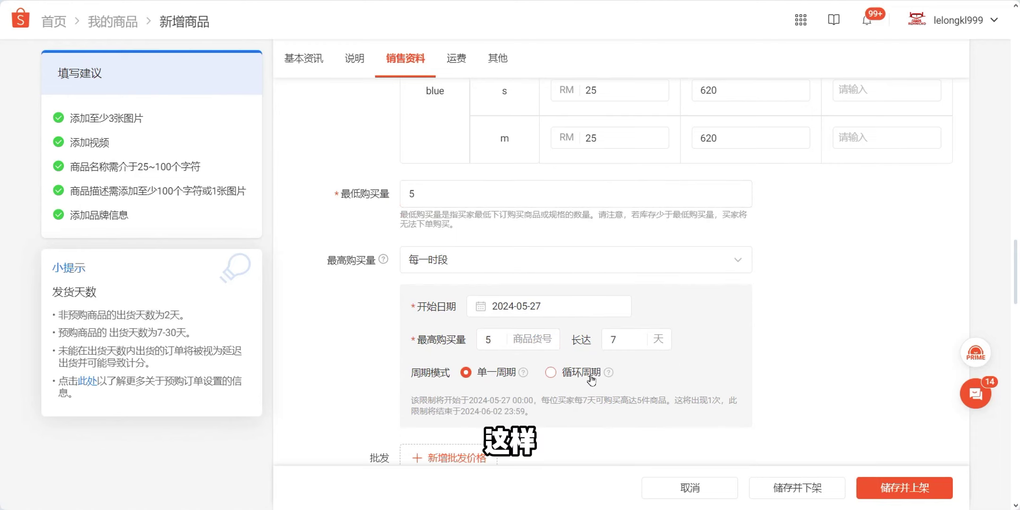
- Add a first wholesale price tier in the 批发 section
scroll(510, 340, down, 4)
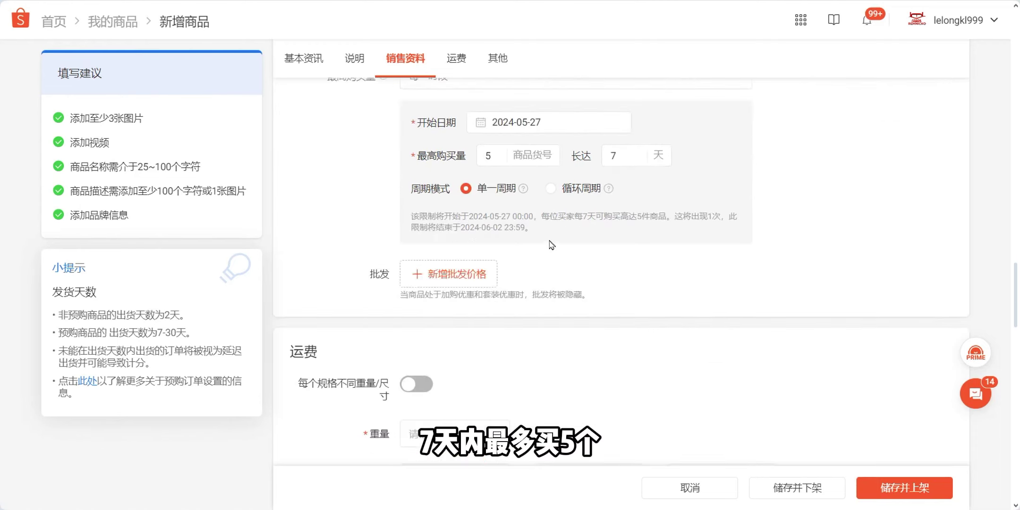
click(477, 271)
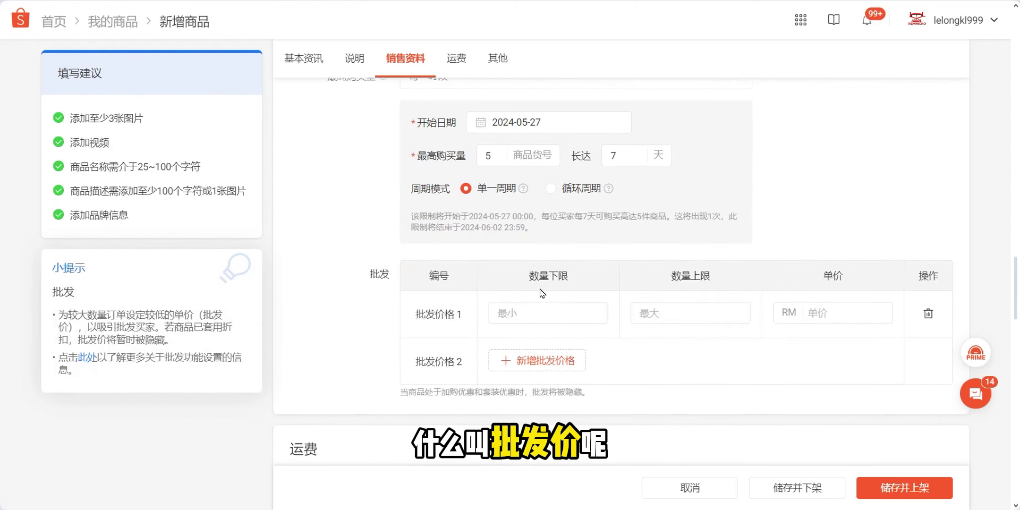
- Try a different price of RM 20 for the rd, size m variation, and restore it to RM 25
scroll(576, 316, up, 6)
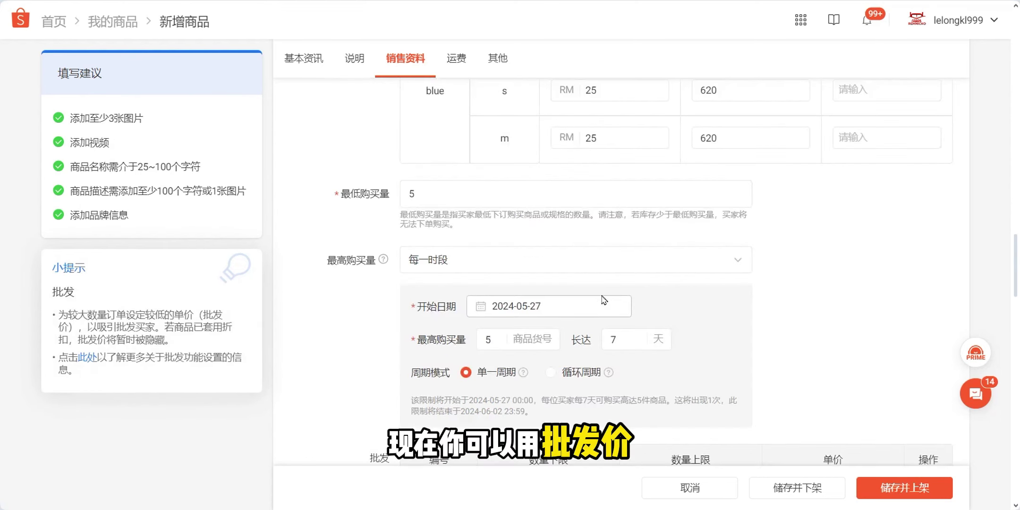
scroll(604, 295, up, 2)
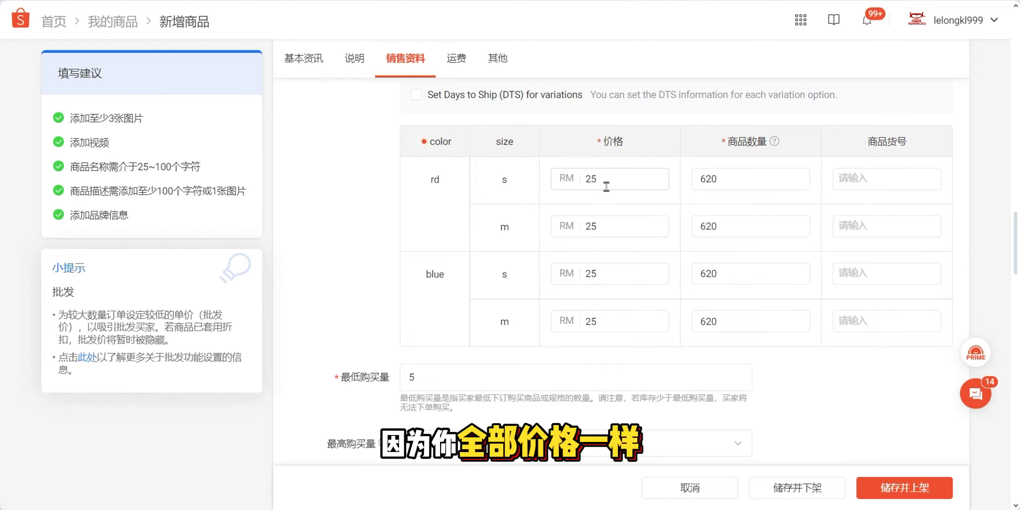
double_click(627, 227)
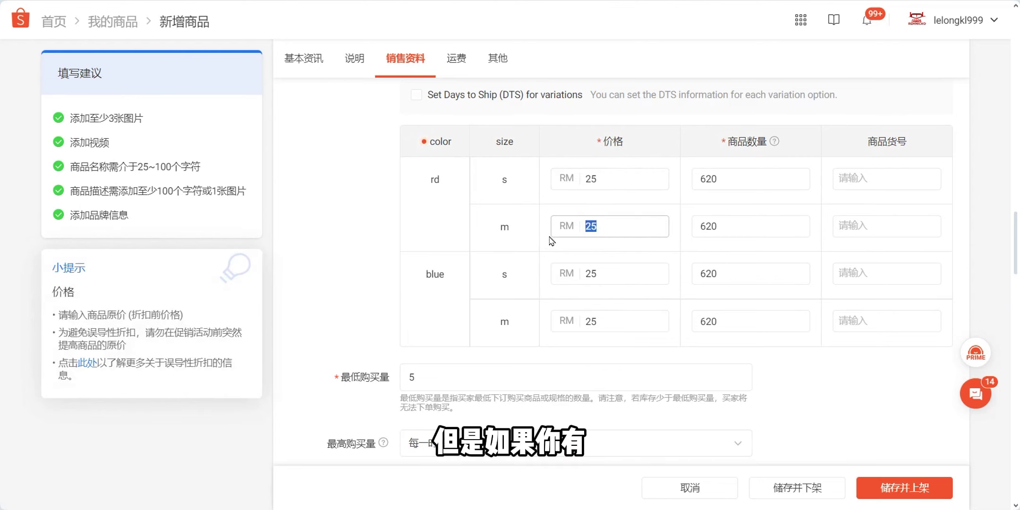
text(20)
click(313, 259)
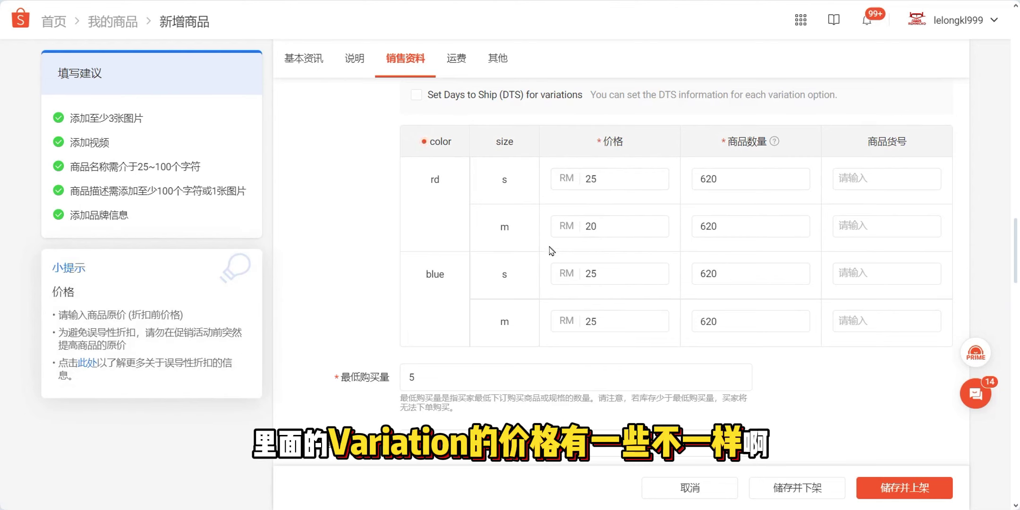
scroll(337, 259, down, 6)
scroll(613, 222, up, 6)
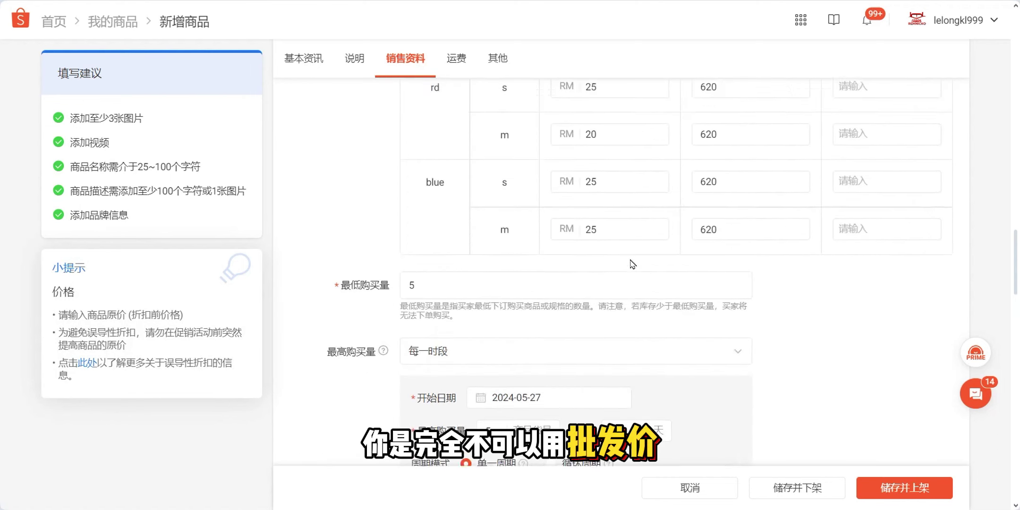
double_click(613, 223)
- Fill in the first wholesale tier with a minimum quantity of 1, a maximum of 50 and a unit price of RM 20
scroll(371, 270, down, 7)
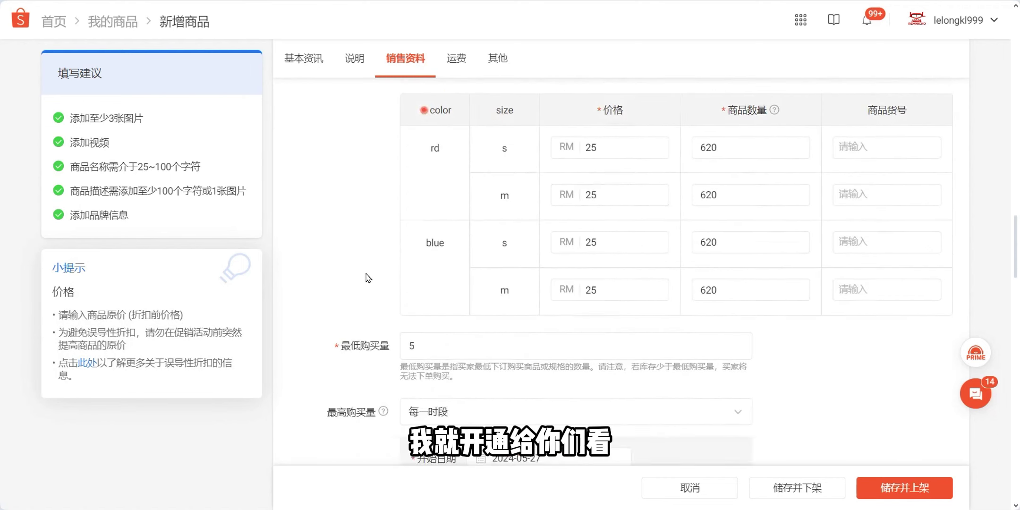
scroll(427, 298, down, 3)
click(544, 231)
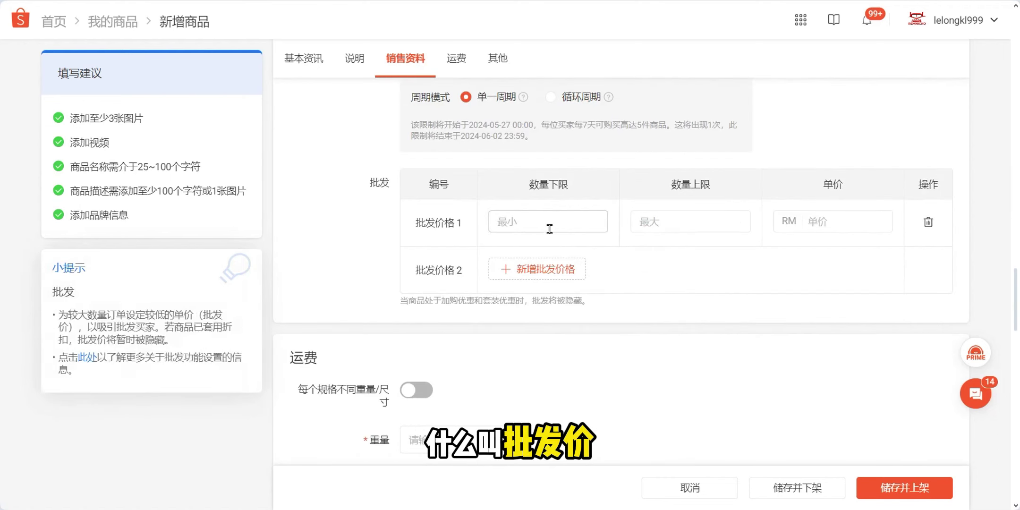
text(1)
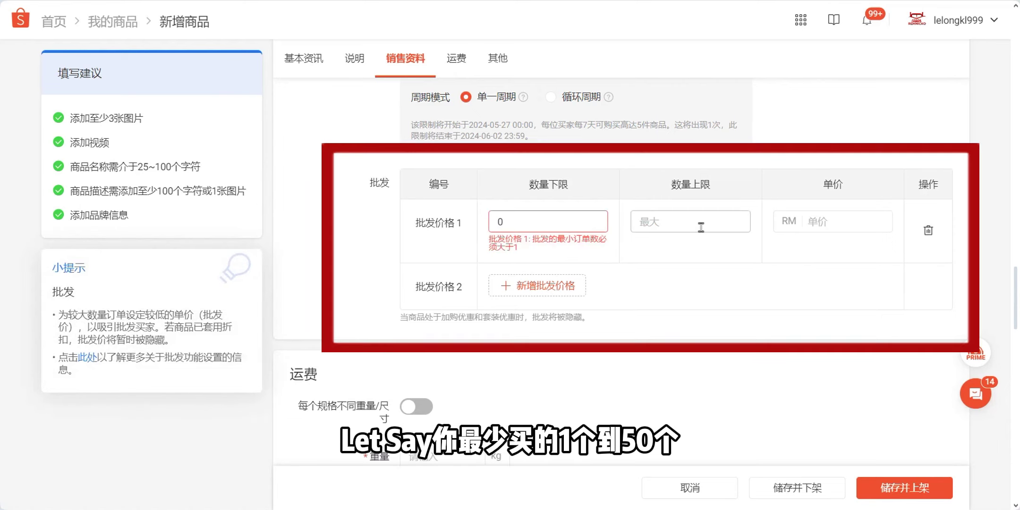
click(660, 222)
text(50)
click(842, 226)
text(20)
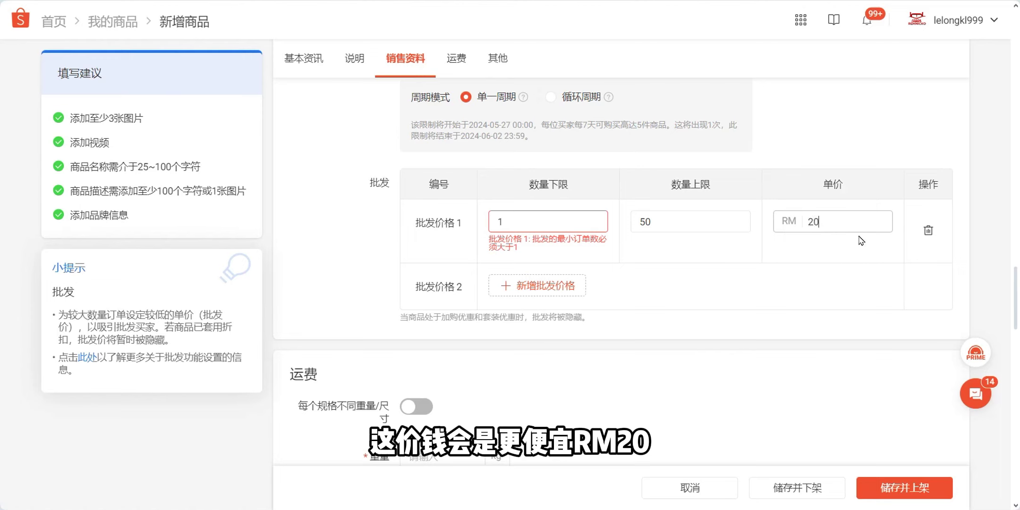
- Add a second wholesale price tier with a maximum quantity of 100 and a unit price of RM 18
click(545, 286)
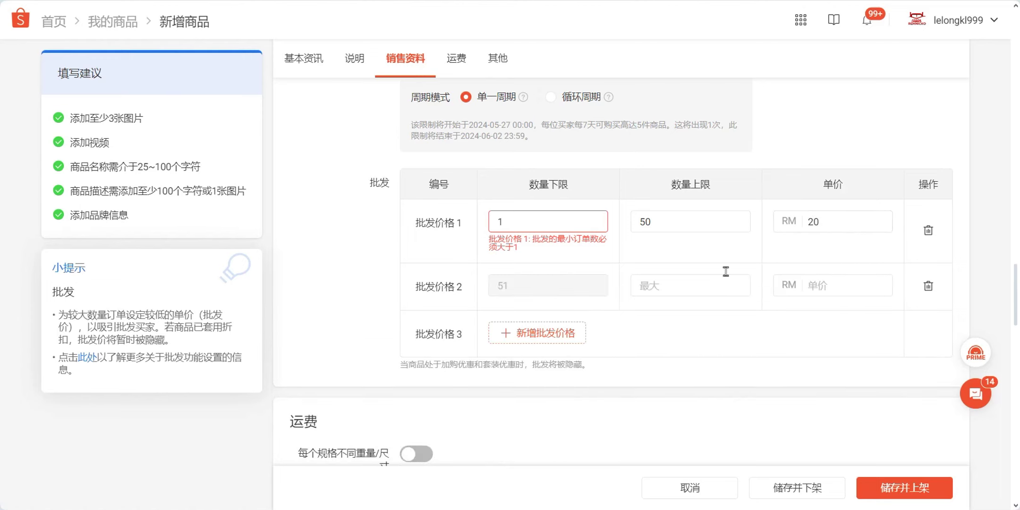
click(679, 282)
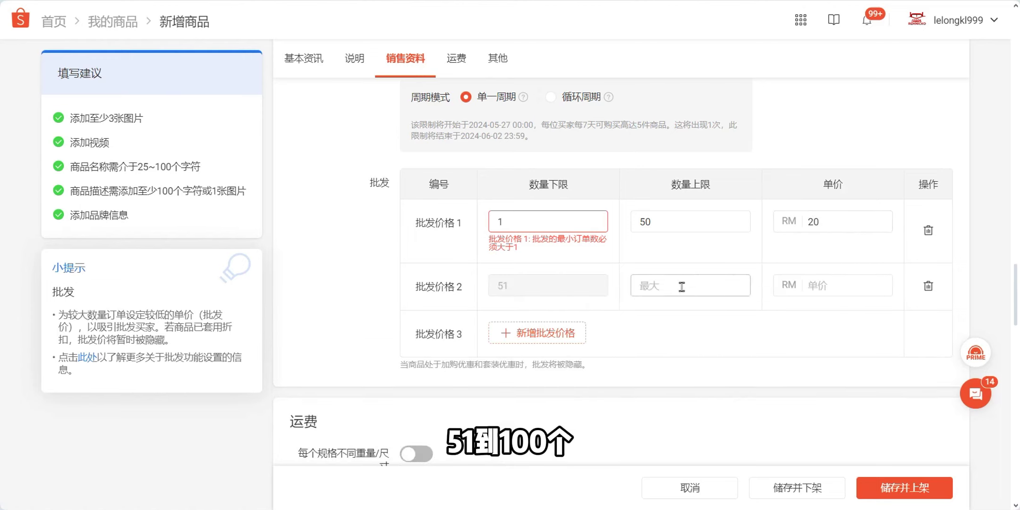
text(100)
click(826, 289)
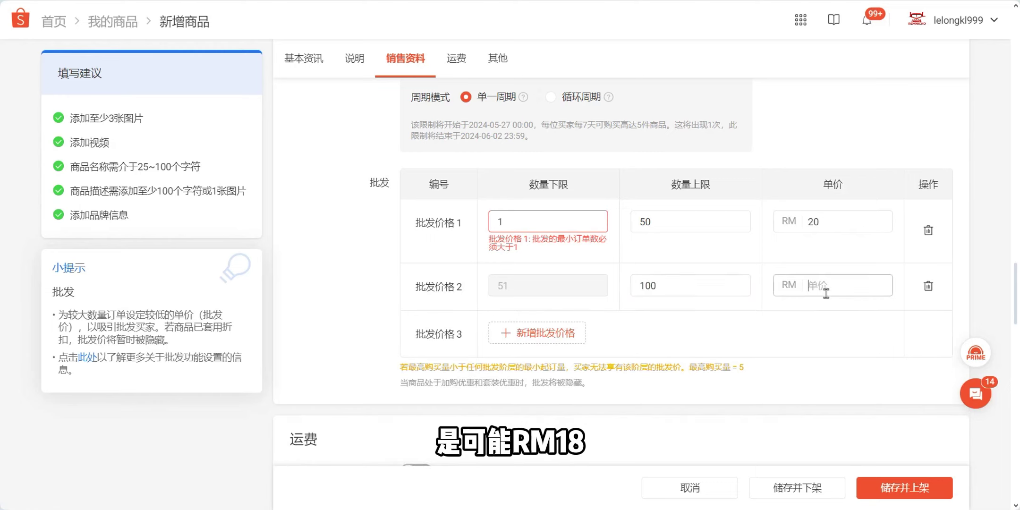
text(18)
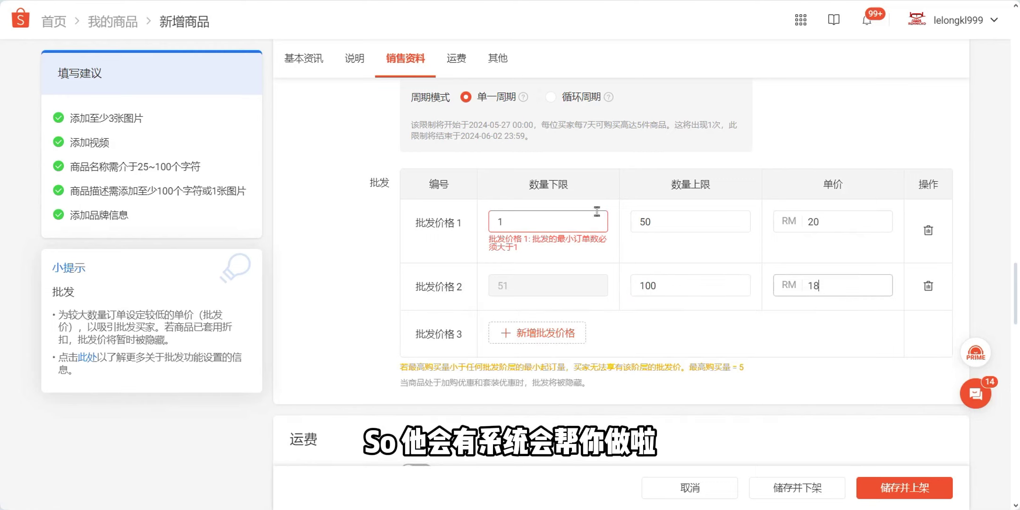
- Try minimum quantities of 2 and 5 for the first wholesale tier, and set the minimum to 6
click(585, 220)
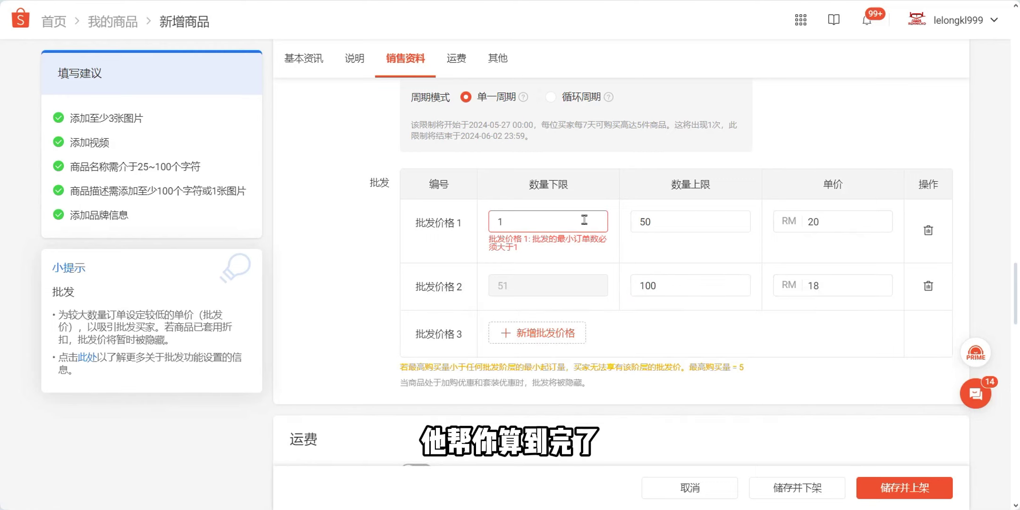
key(BackSpace)
text(2)
drag(585, 221, 489, 237)
scroll(472, 283, up, 4)
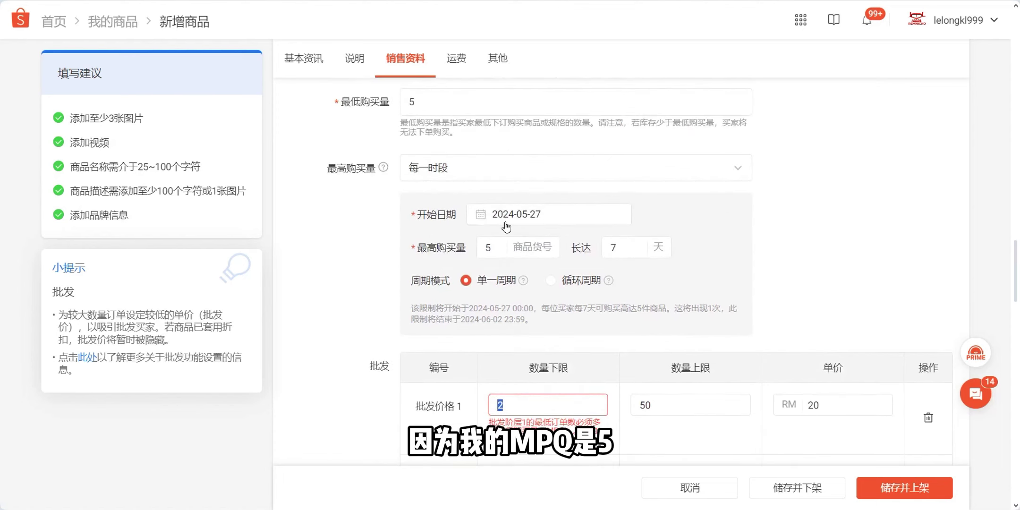
scroll(424, 321, down, 2)
text(5)
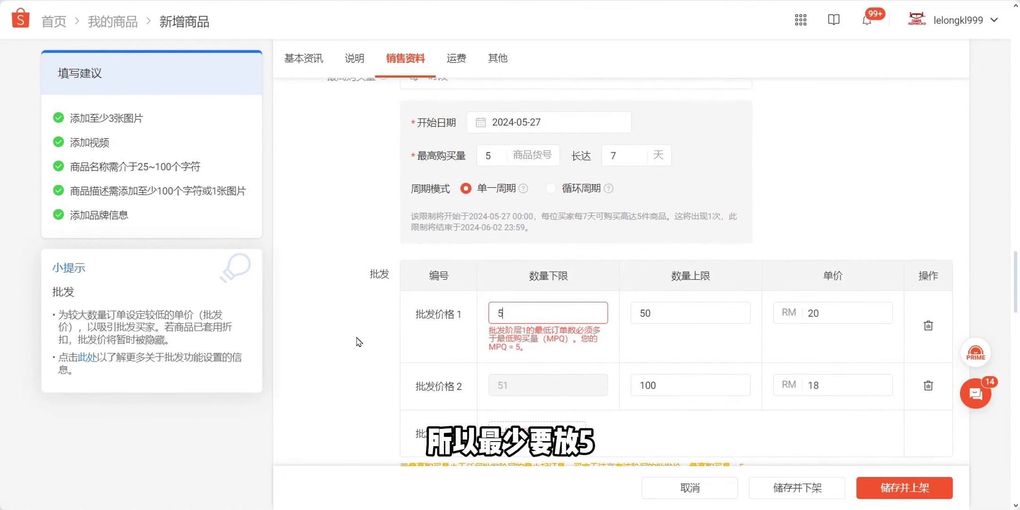
key(BackSpace)
text(6)
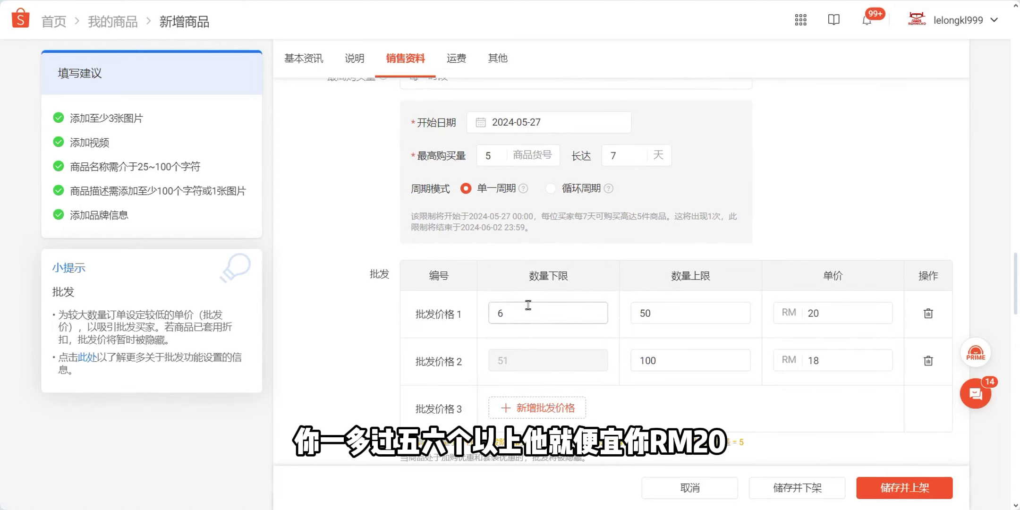
click(834, 309)
- Enable separate weight and size per variation, and set the weights to 0.1 kg for size s and 0.5 kg for size m in both colours
scroll(401, 267, down, 5)
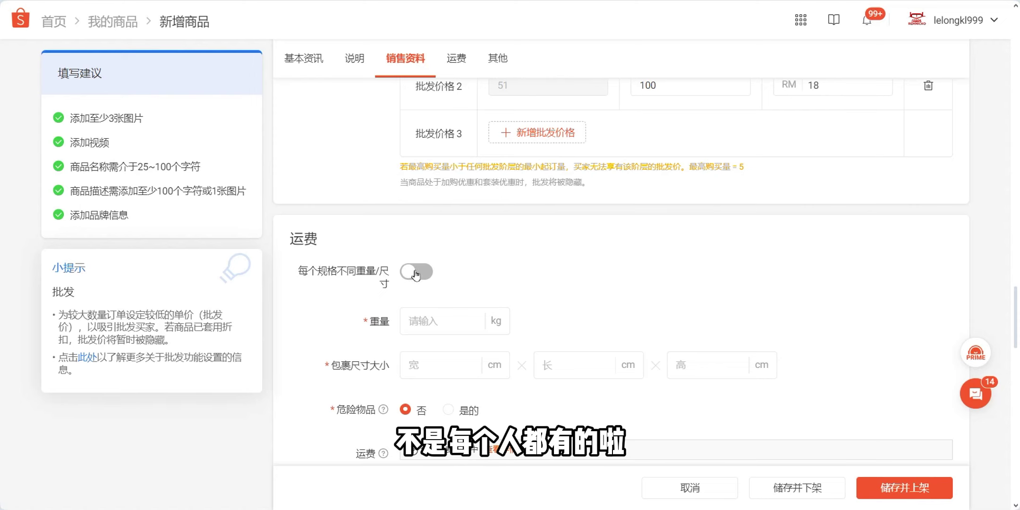
click(415, 272)
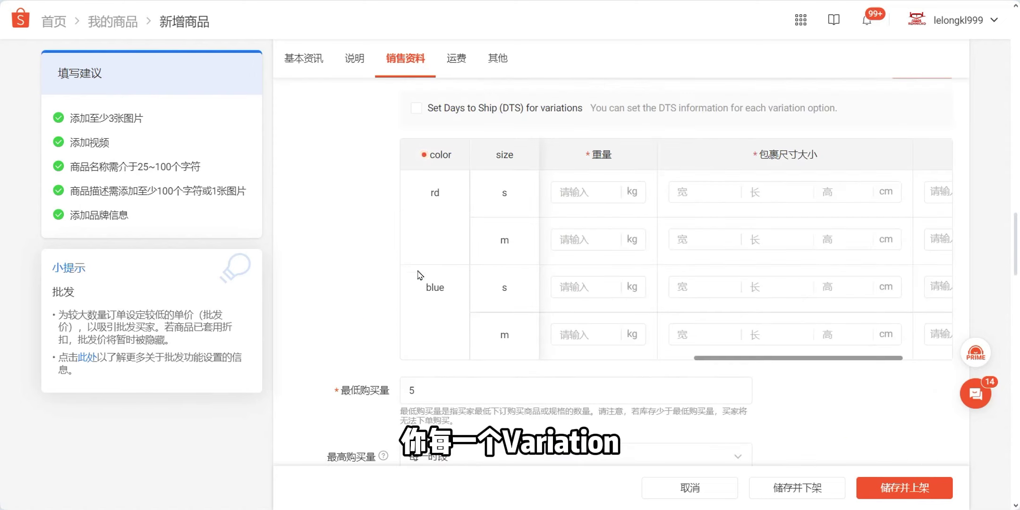
click(610, 198)
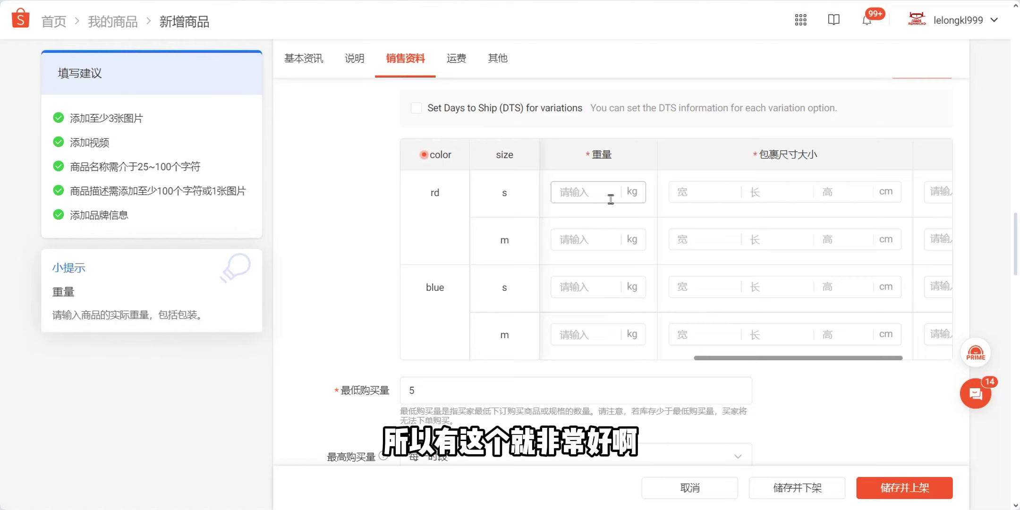
text(0.1)
click(609, 239)
text(0.5)
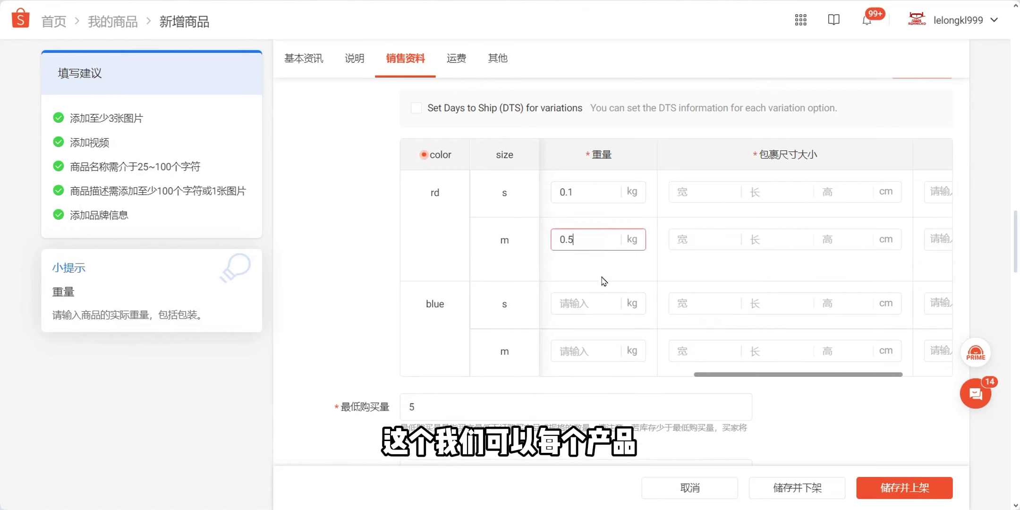
click(589, 294)
text(0.1)
click(600, 333)
text(0.5)
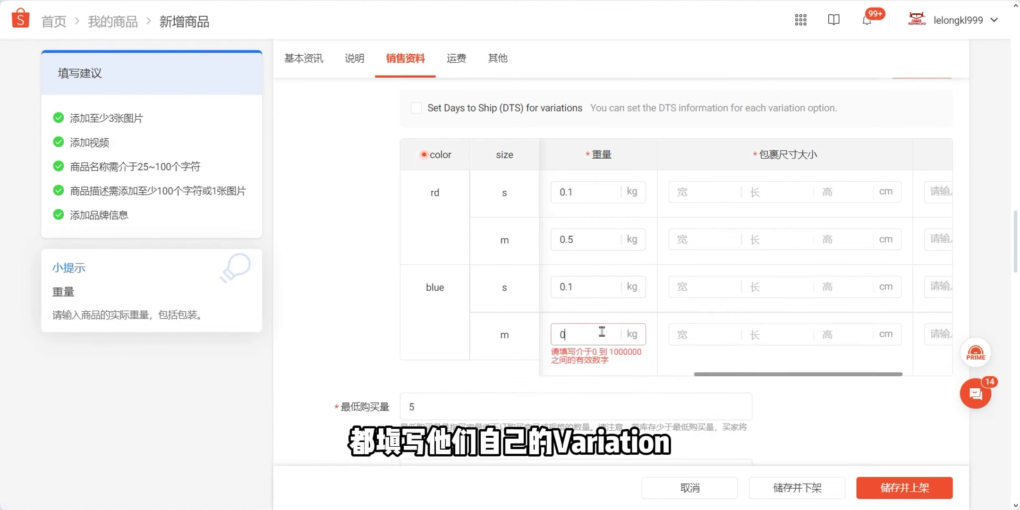
- Set the package dimensions of the rd variations to 15 × 15 × 15 cm for size s and 50 × 15 × 15 cm for size m
click(694, 191)
text(15)
key(Tab)
text(15)
key(Tab)
text(15)
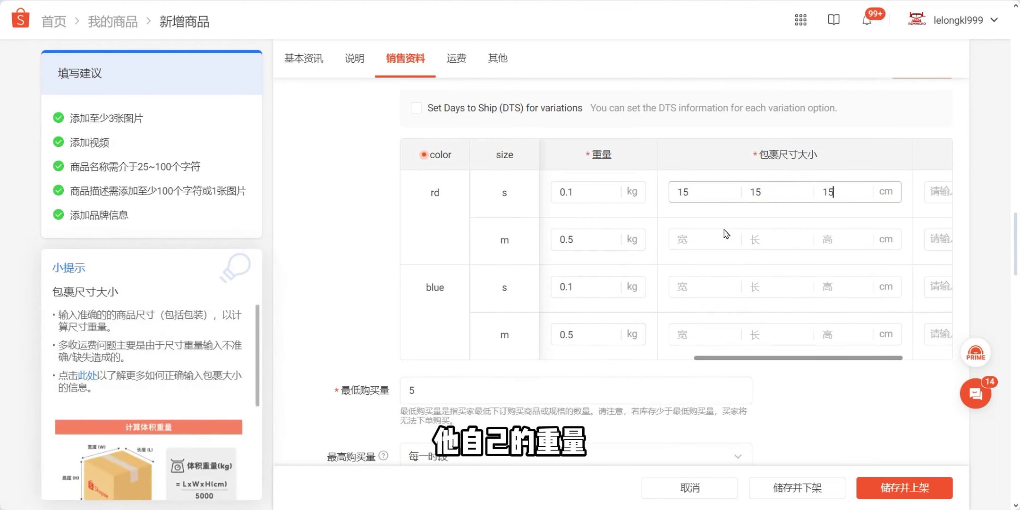
click(707, 240)
text(50)
key(Tab)
text(15)
key(Tab)
text(15)
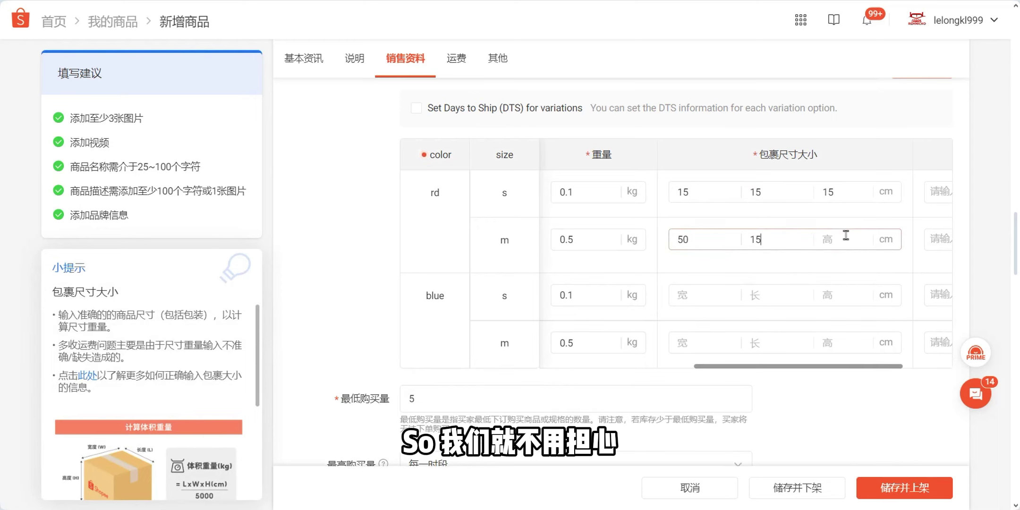
- Set the package dimensions of the blue variations to 15 × 15 × 15 cm for size s and 50 × 15 × 15 cm for size m
click(699, 287)
text(15 15)
key(Tab)
text(15)
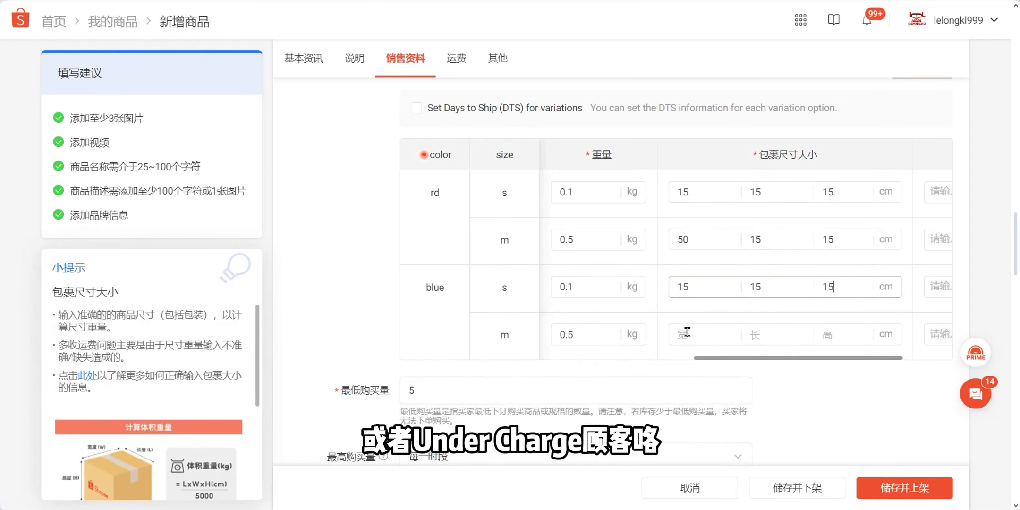
click(714, 336)
text(50)
key(Tab)
text(15)
key(Tab)
text(15)
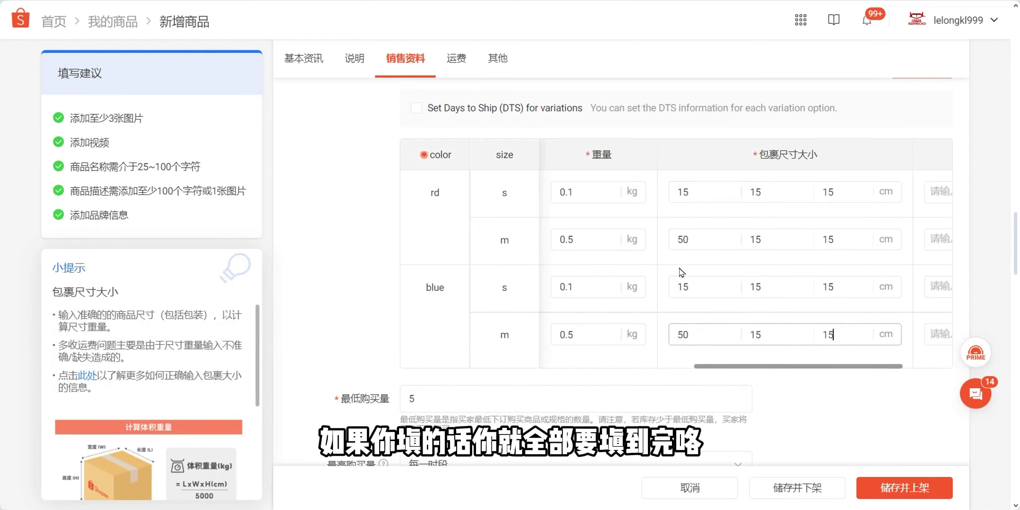
- Review the dangerous goods setting and the available delivery options with their fees in the 运费 section
scroll(659, 264, down, 6)
scroll(659, 264, down, 10)
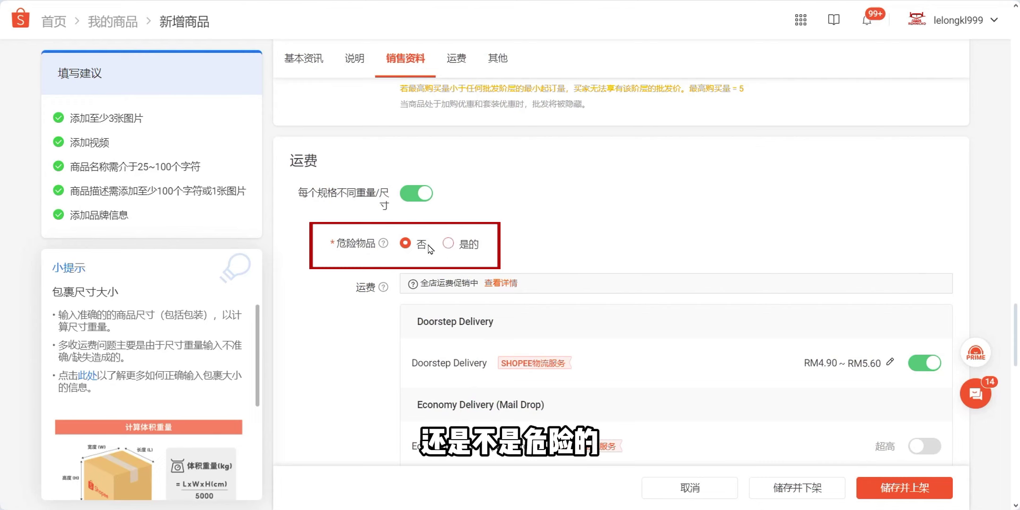
scroll(610, 300, down, 4)
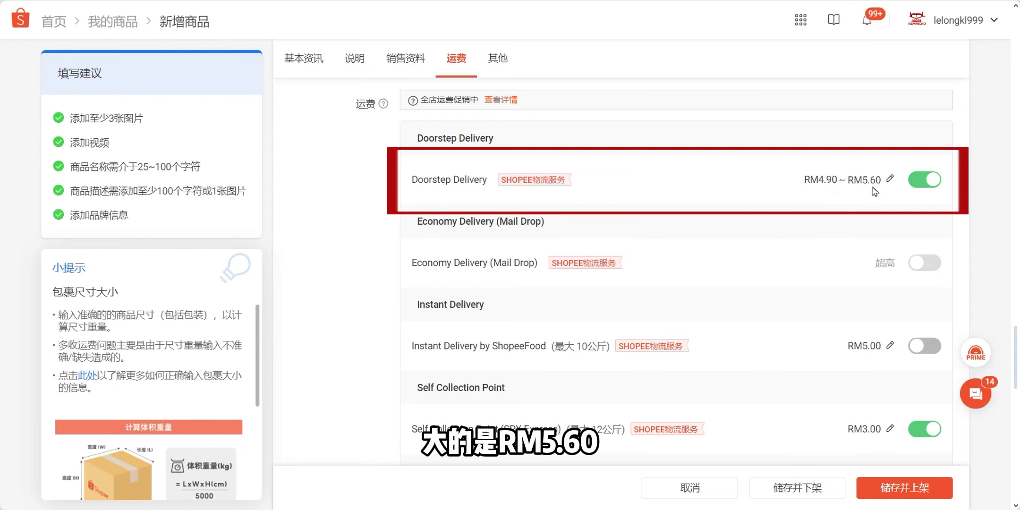
scroll(873, 189, down, 2)
scroll(797, 201, down, 4)
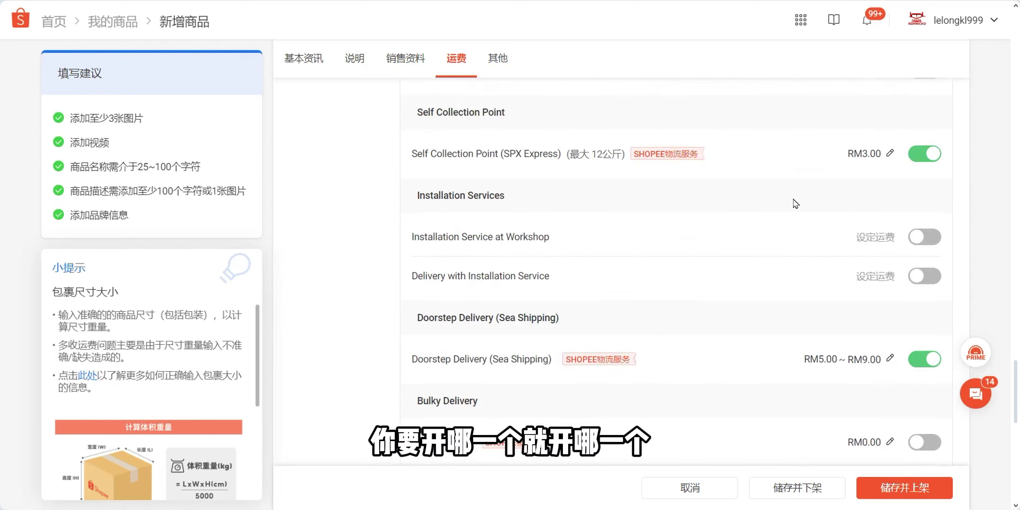
scroll(797, 201, down, 2)
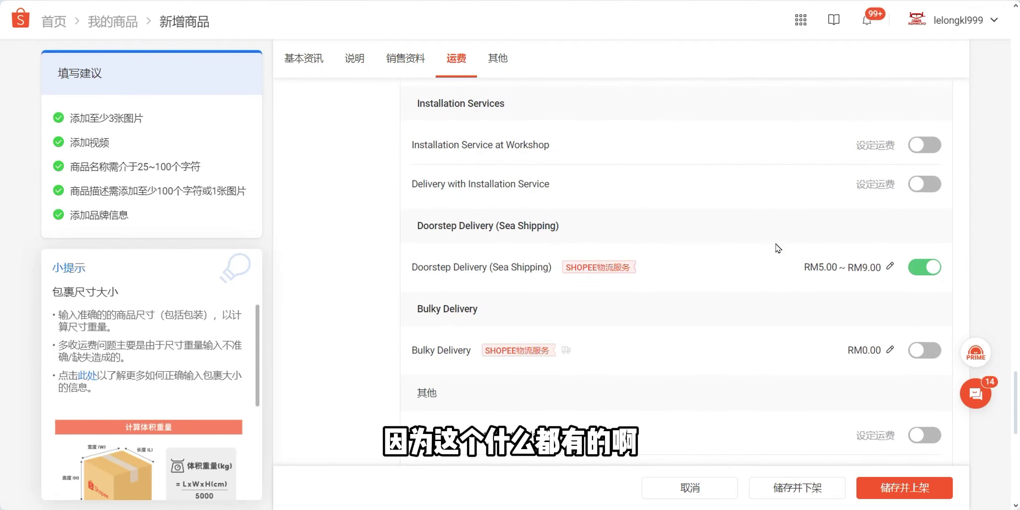
scroll(778, 248, down, 2)
scroll(777, 243, down, 2)
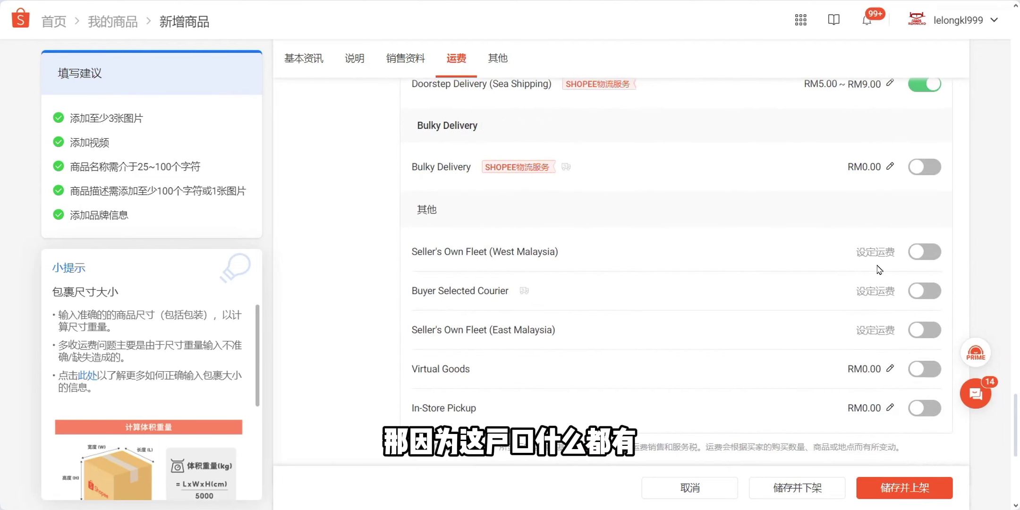
- Try a RM 50 fee for Seller's Own Fleet (West Malaysia), and choose 我会负担运费 for it instead
click(920, 253)
double_click(353, 232)
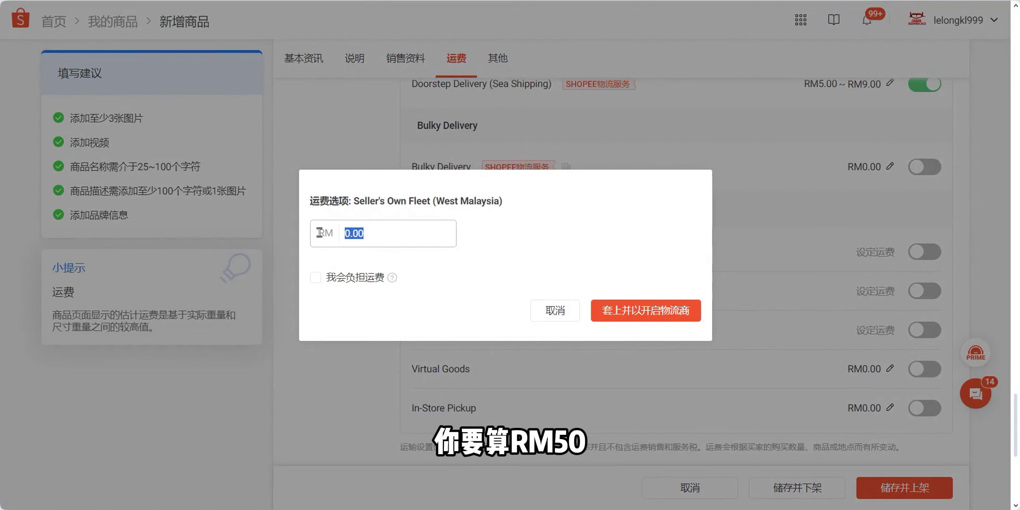
text(50)
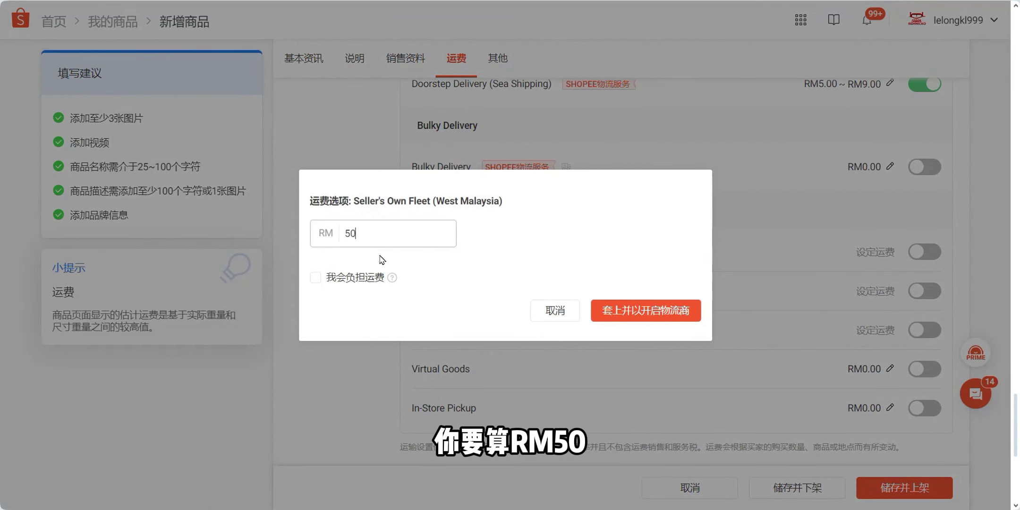
click(353, 279)
click(647, 312)
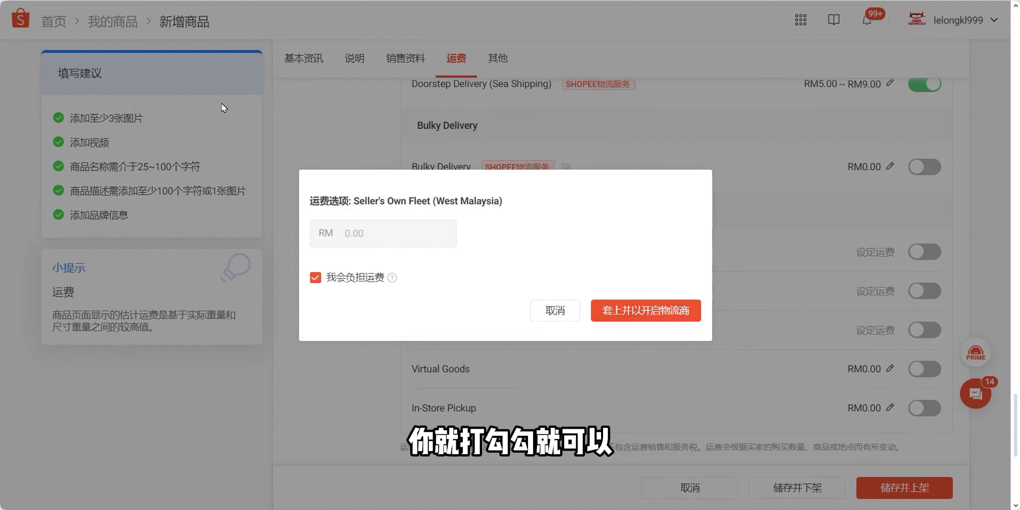
- Check the 预购 setting, and enable Days to Ship (DTS) for variations in the variation table
scroll(787, 285, down, 7)
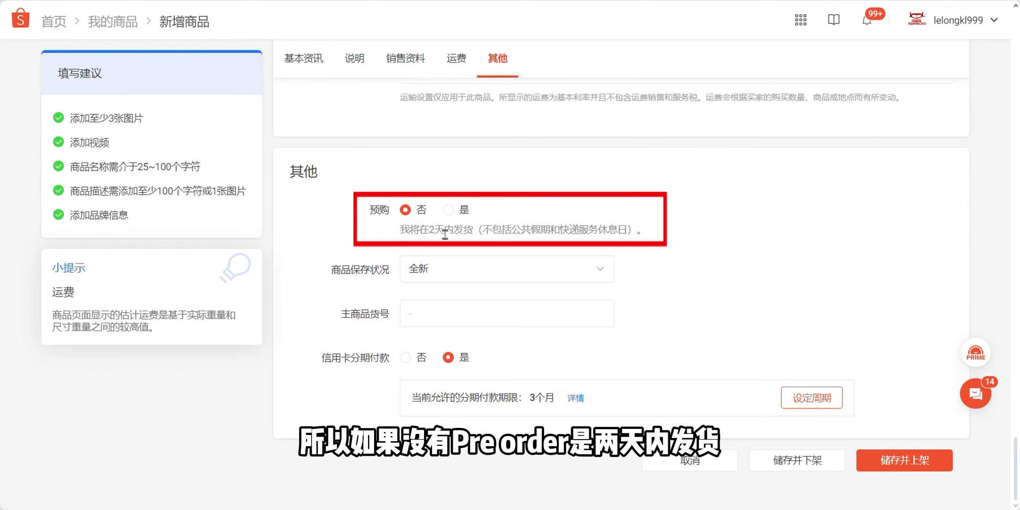
scroll(731, 272, up, 10)
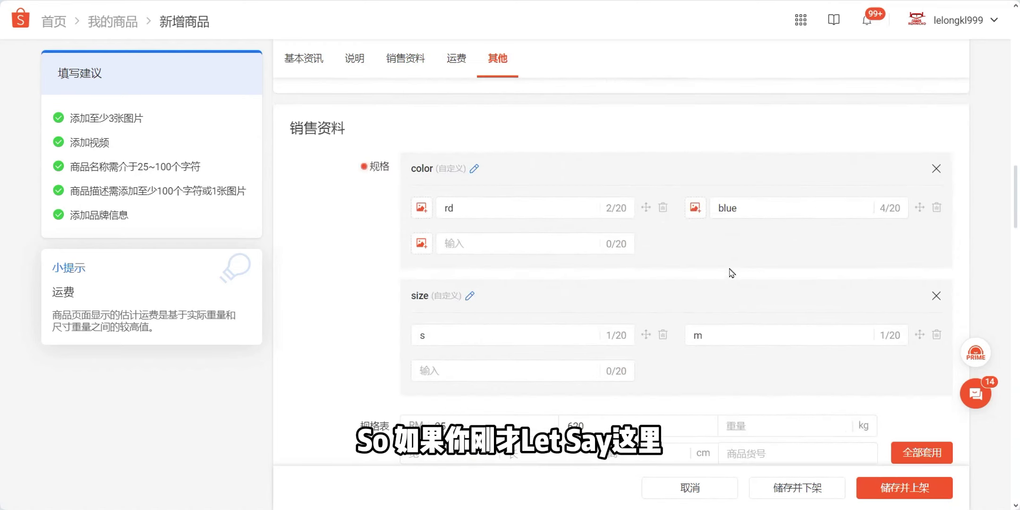
scroll(651, 243, down, 3)
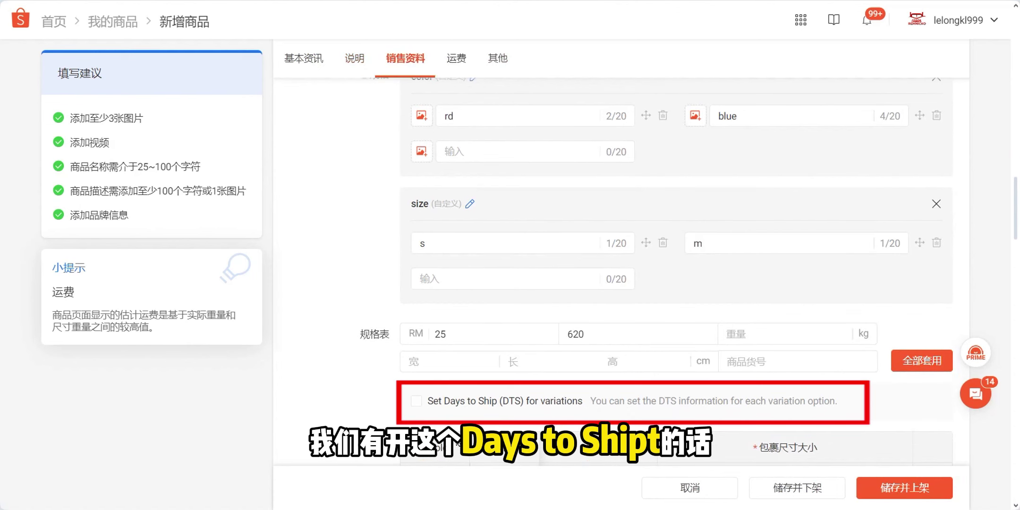
click(443, 401)
scroll(675, 326, down, 5)
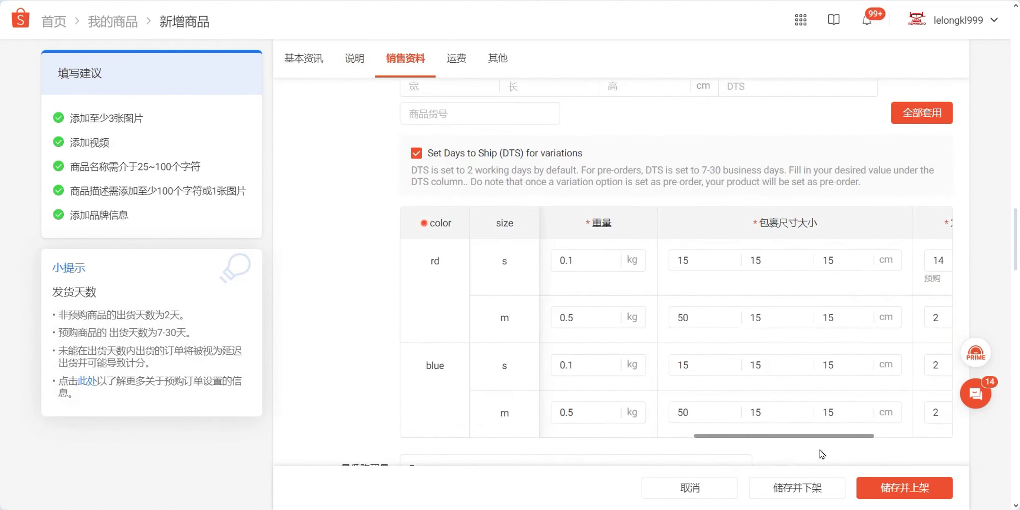
drag(802, 436, 874, 437)
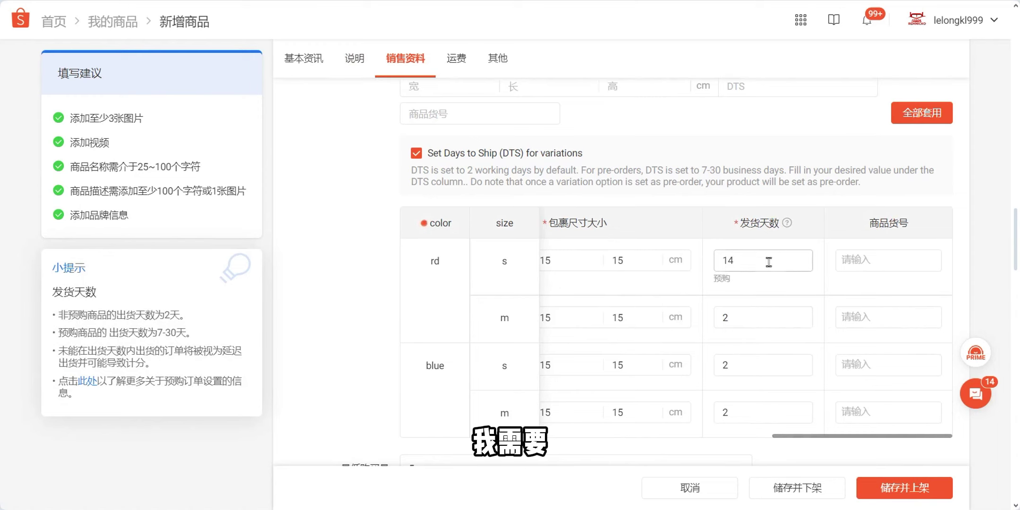
- Check the 预购, 商品保存状况 and 主商品货号 fields in the 其他 section
scroll(500, 295, down, 15)
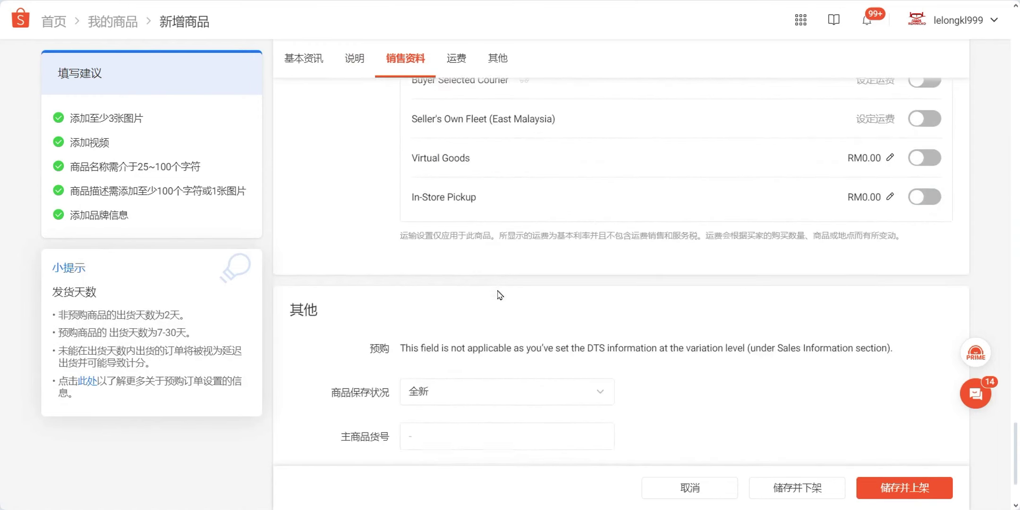
scroll(500, 295, down, 3)
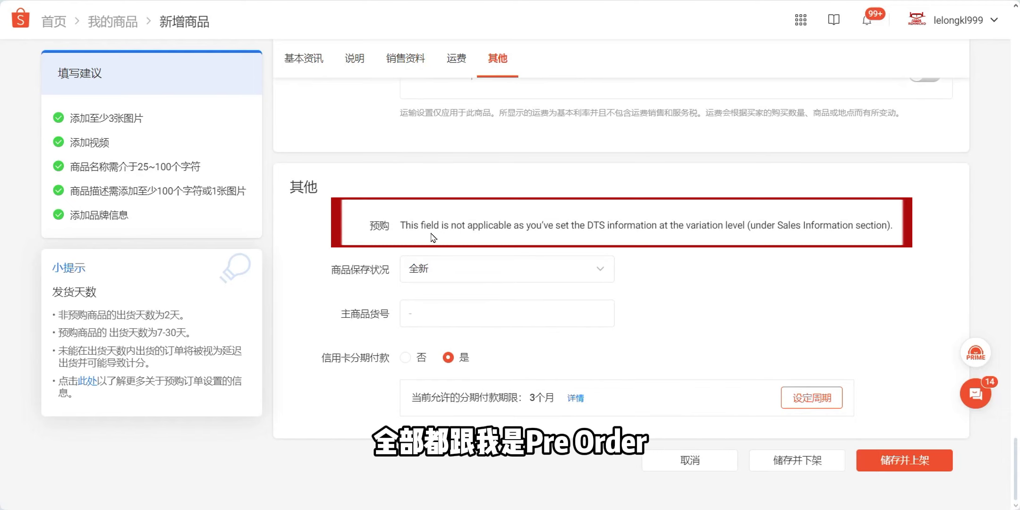
click(445, 270)
click(446, 271)
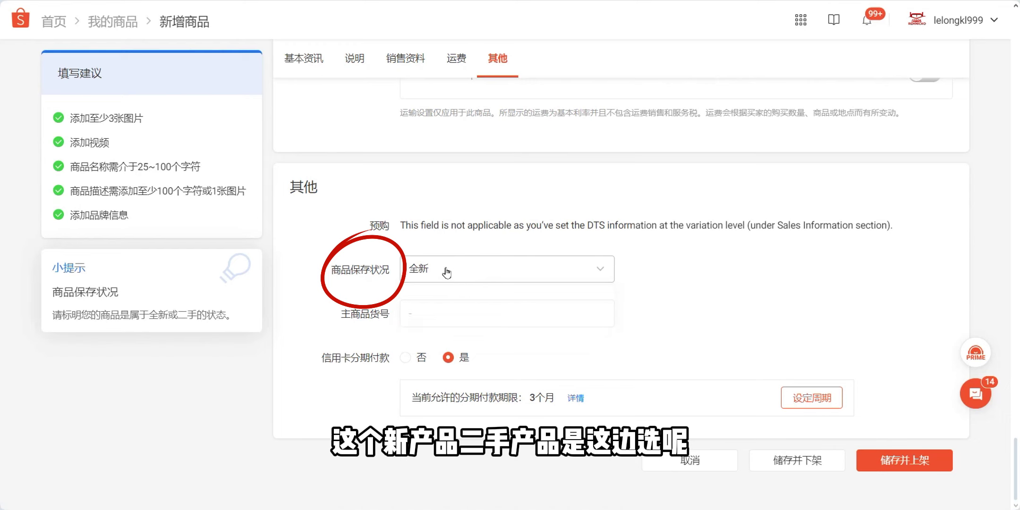
click(443, 315)
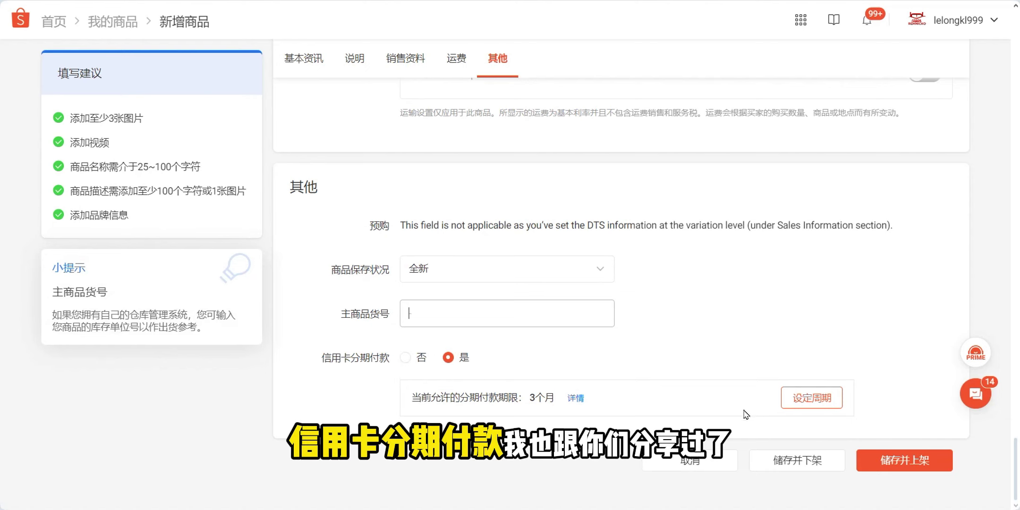
- Try extending the credit card instalment period to 36个月, and restore it to 3个月
click(812, 398)
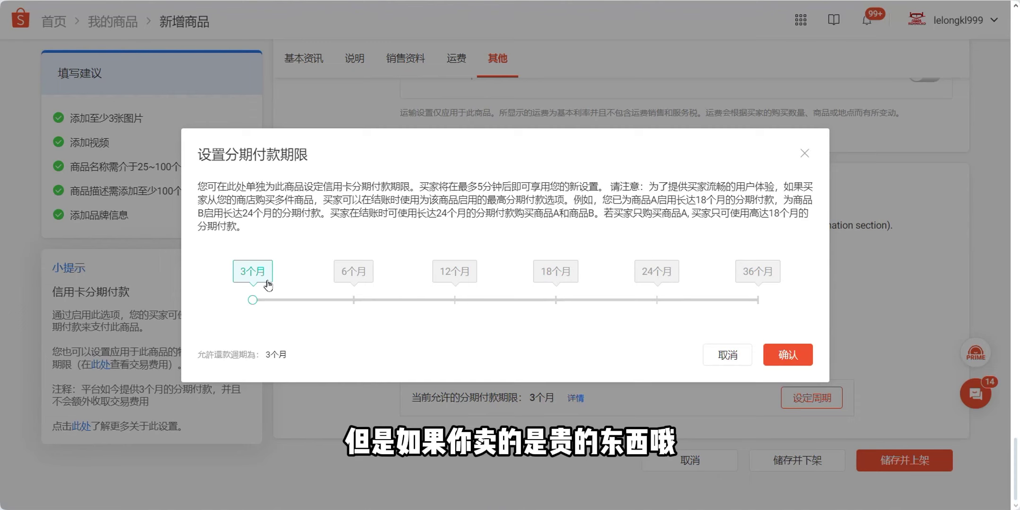
click(748, 275)
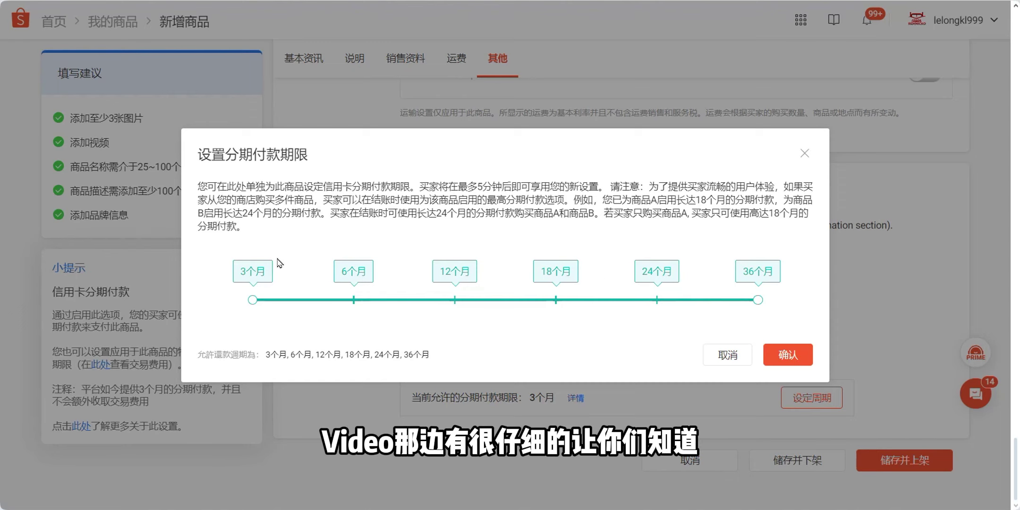
click(241, 277)
click(796, 358)
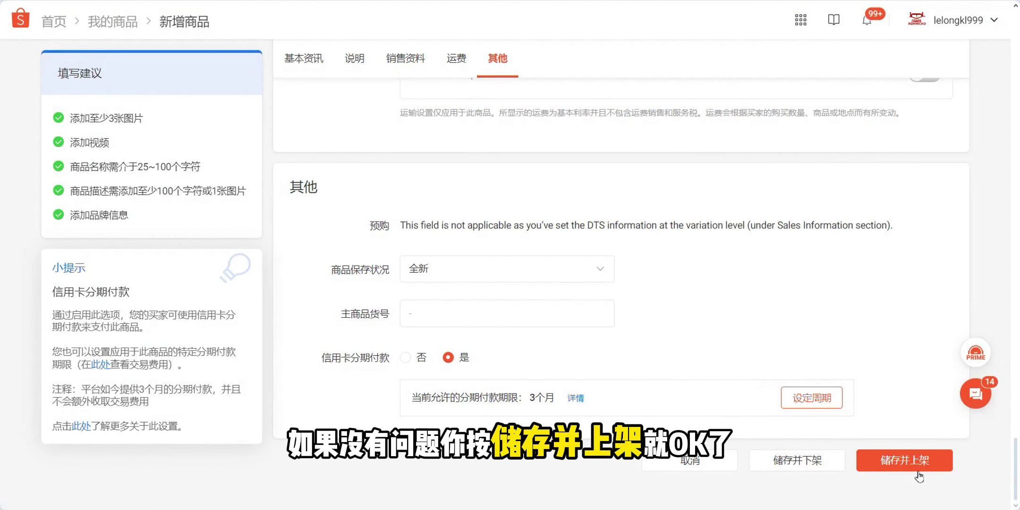
- Save and publish the new product listing
click(896, 463)
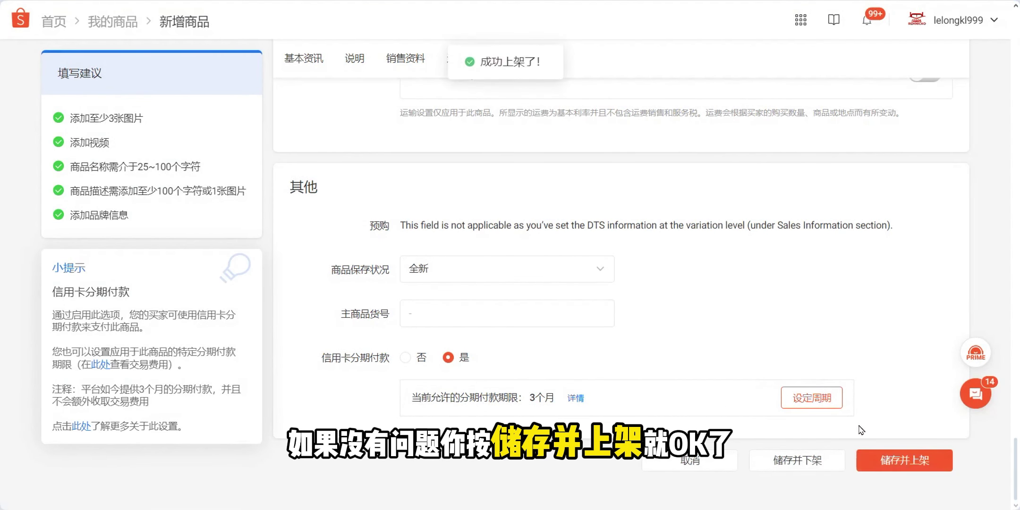